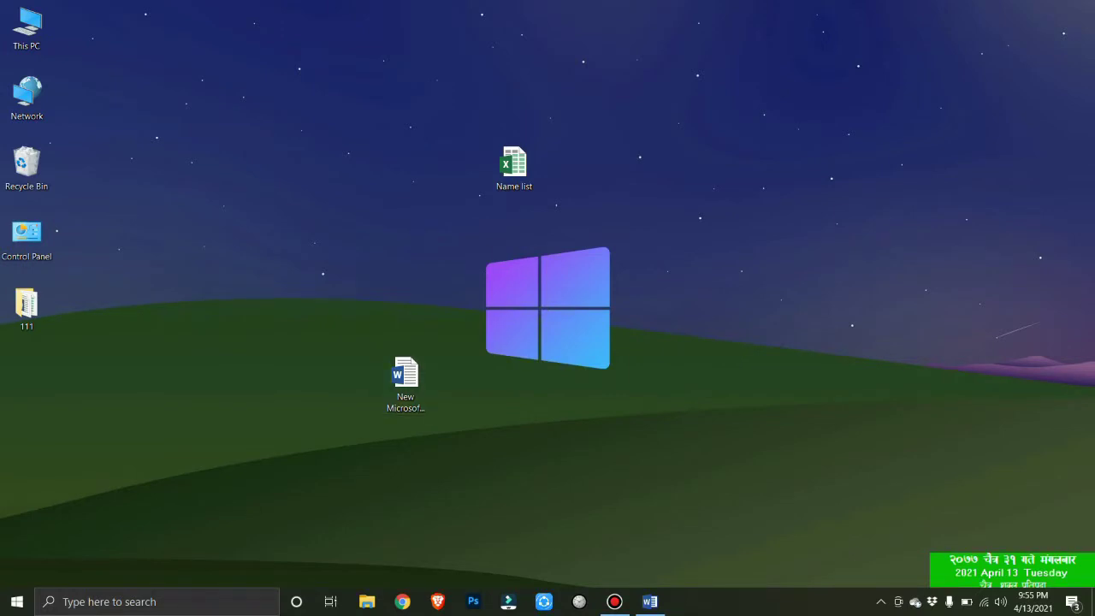
Refresh the desktop, move the Word document beside Name list, and open it.
right_click(864, 188)
click(898, 231)
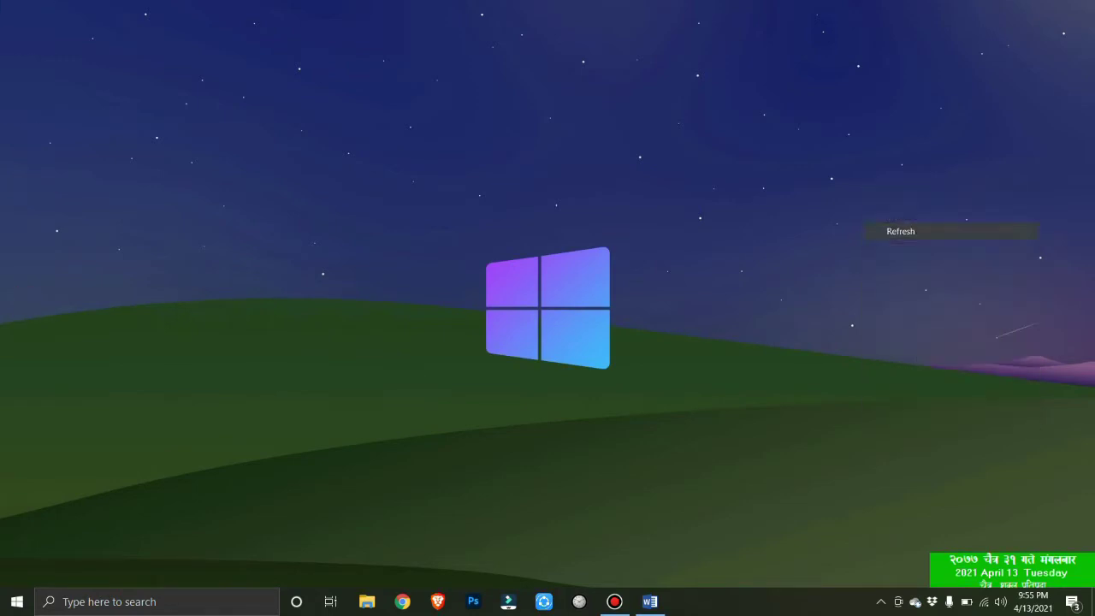
drag(406, 381, 405, 167)
click(514, 167)
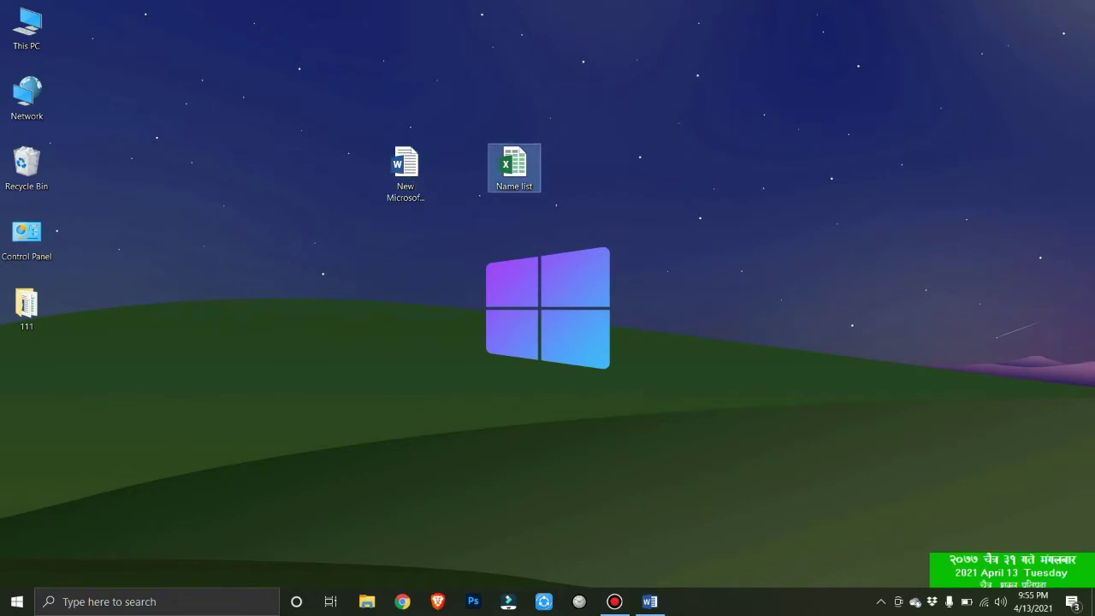
click(406, 167)
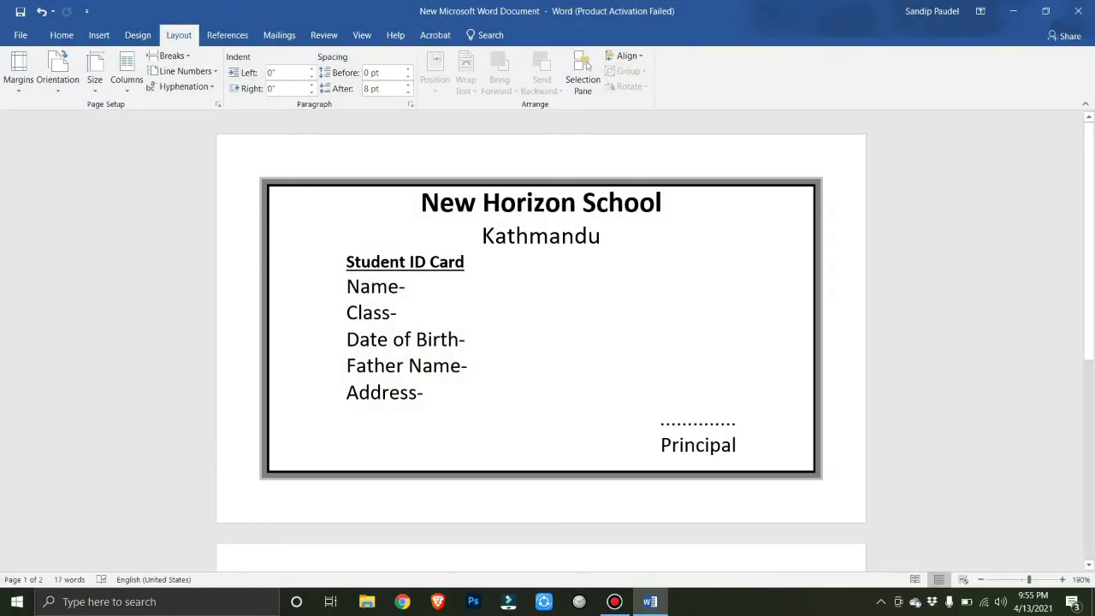
Center the 'Student ID Card' heading under Kathmandu with Ctrl+E.
click(465, 262)
key(ctrl+e)
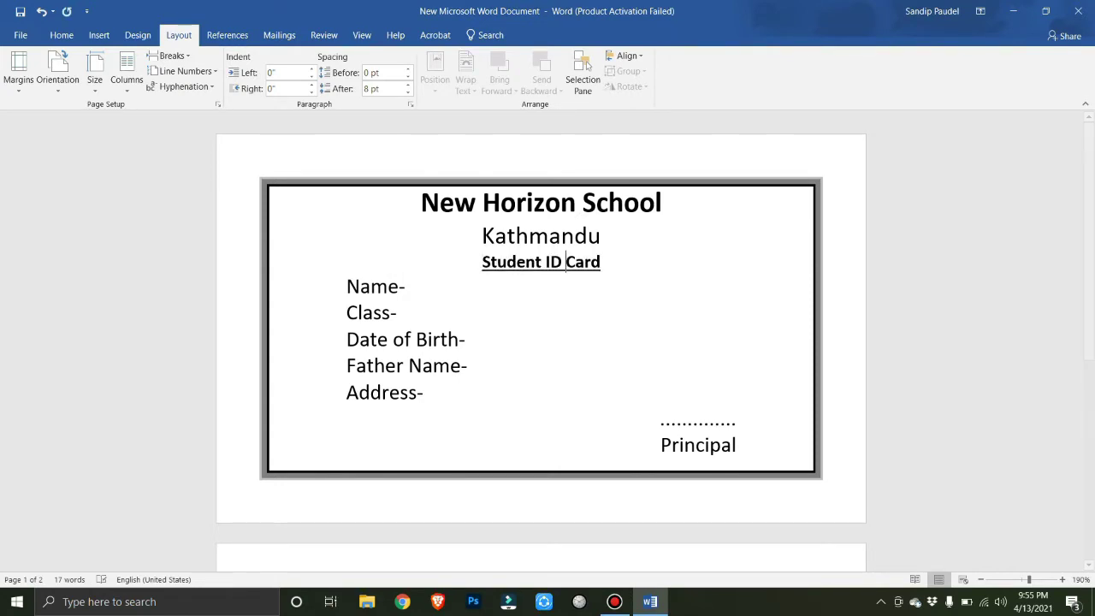
Open the Name list workbook in Excel, dismiss the activation notice, then minimize Excel.
click(1013, 11)
double_click(513, 167)
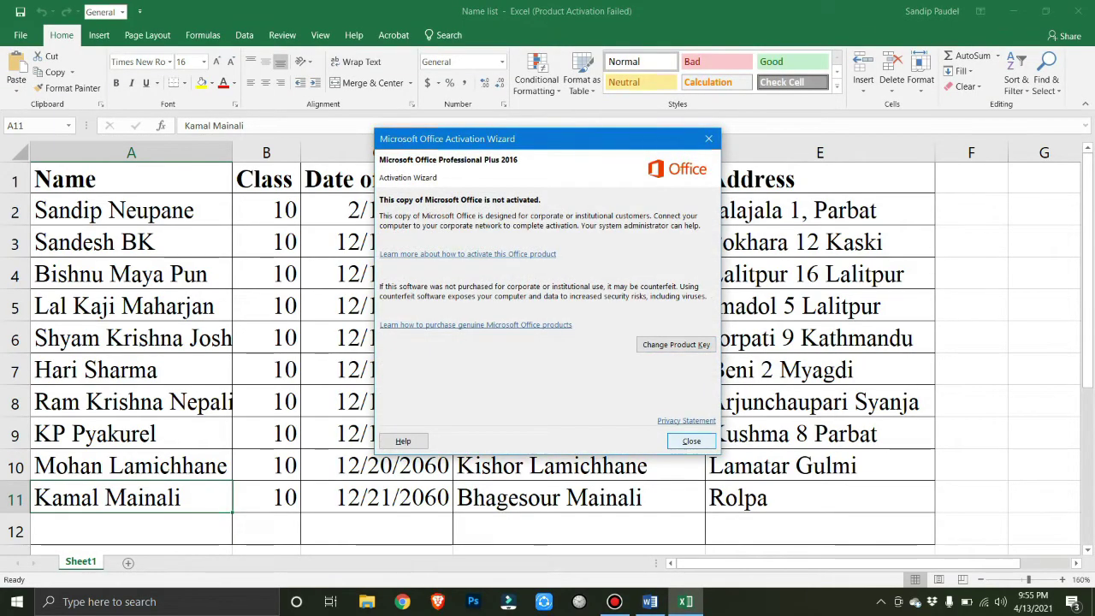
click(691, 441)
click(1013, 12)
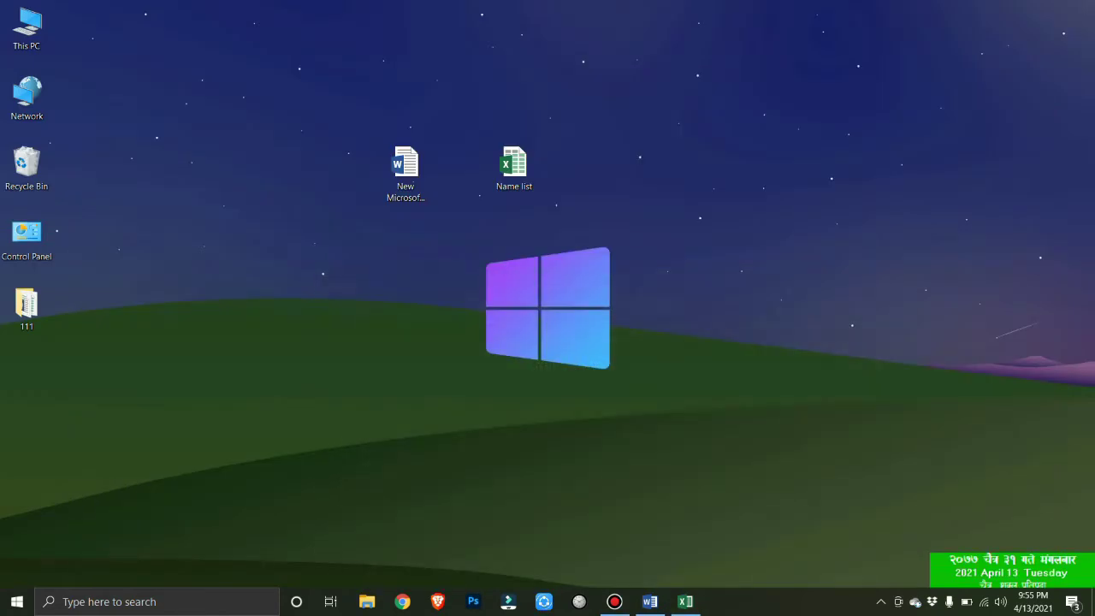
Put the cursor after 'Name-' and start a Letters mail merge from Mailings.
click(649, 602)
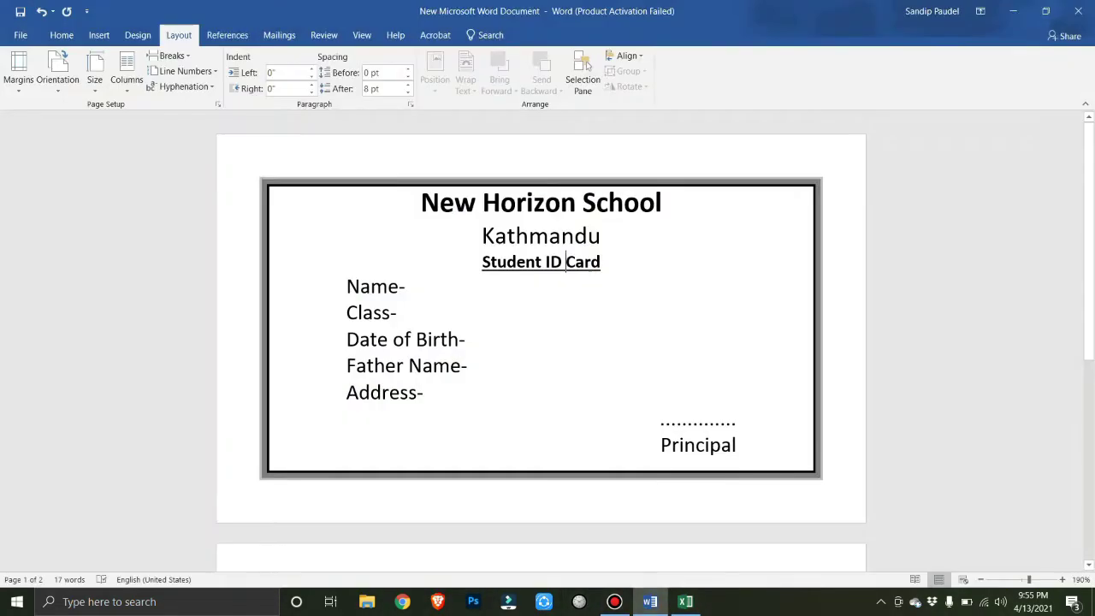
key(End)
key(Down)
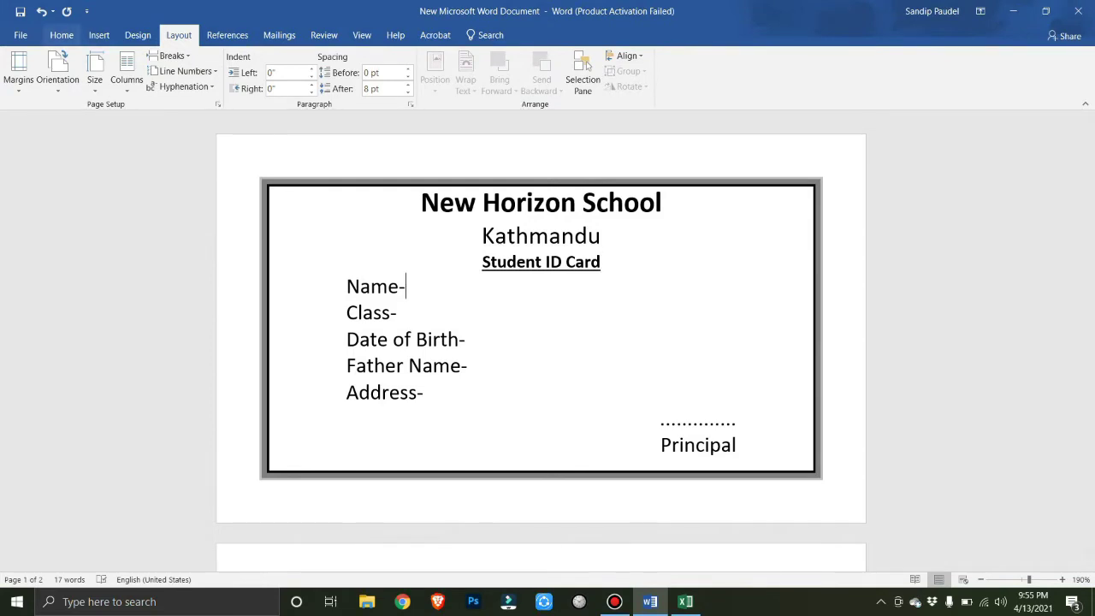
click(61, 35)
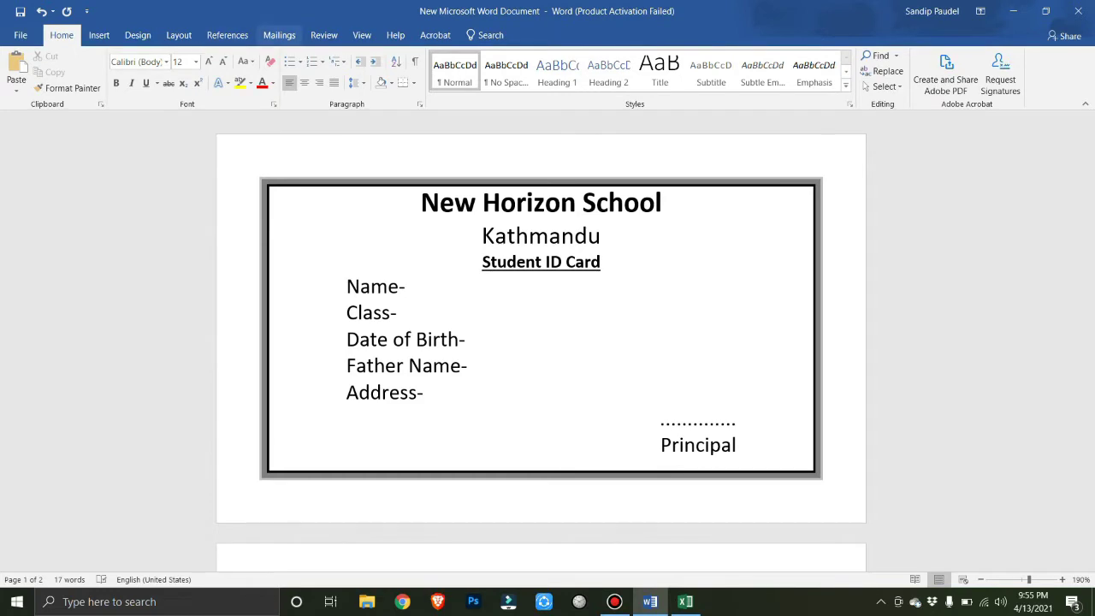
click(279, 35)
click(95, 79)
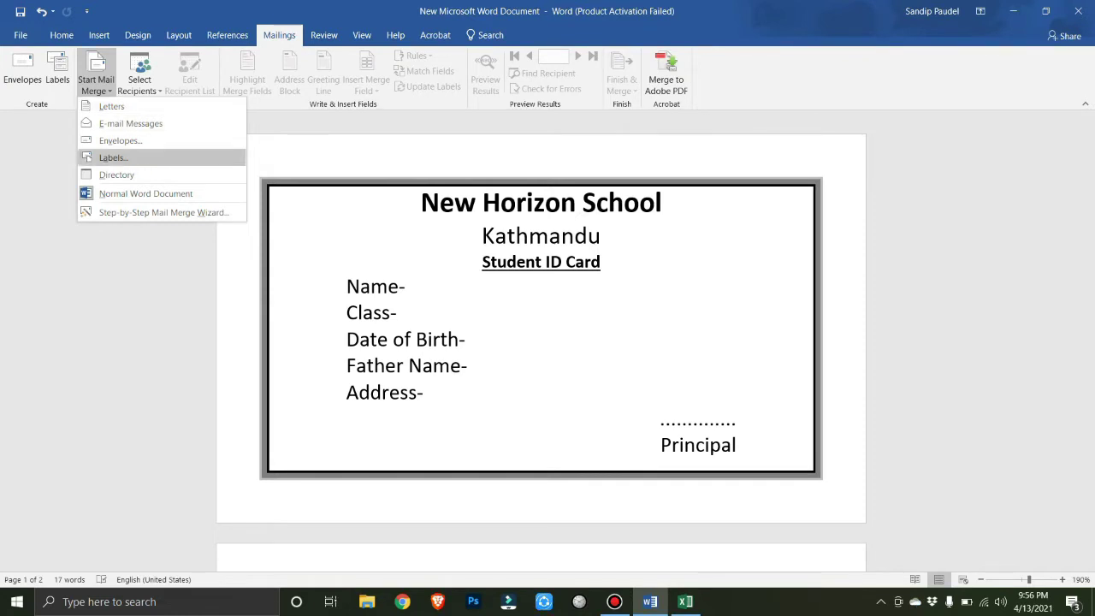
click(111, 106)
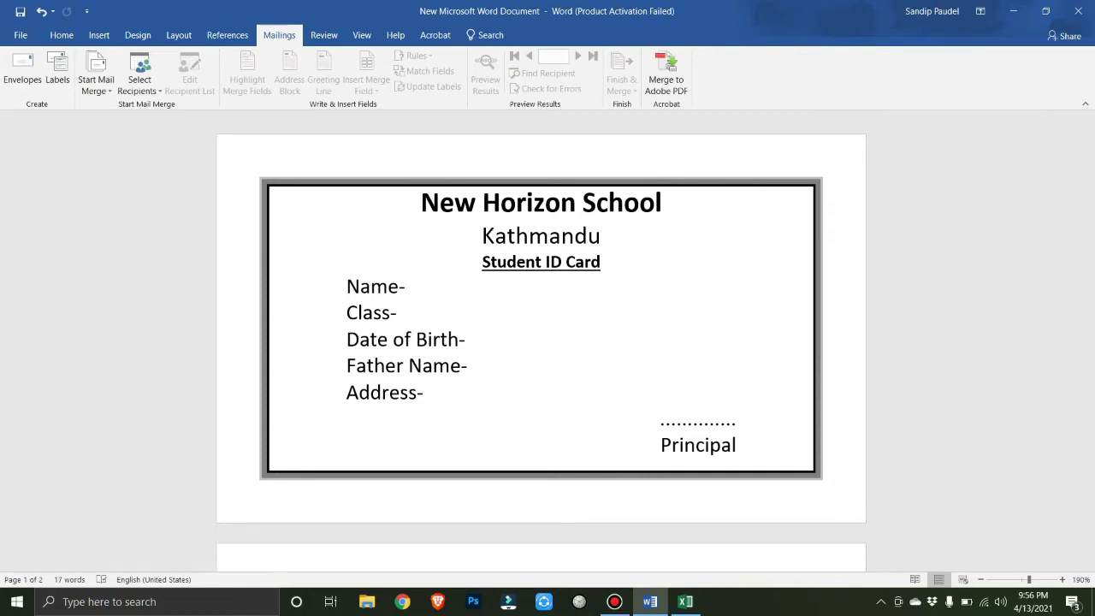
Use Sheet1$ of the desktop Name list workbook as the existing recipient list.
click(139, 84)
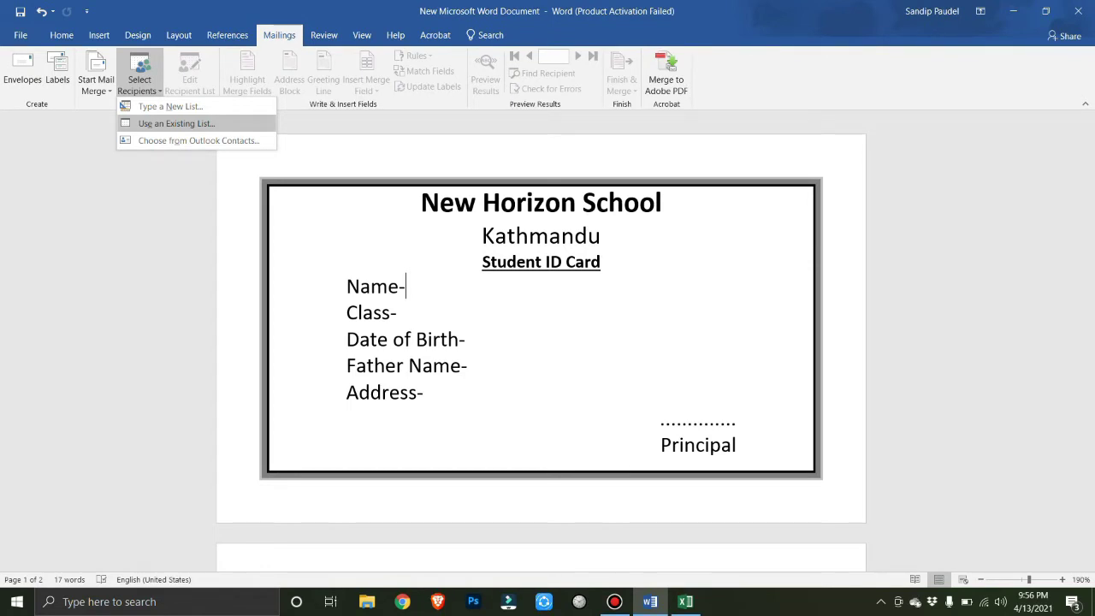
click(176, 124)
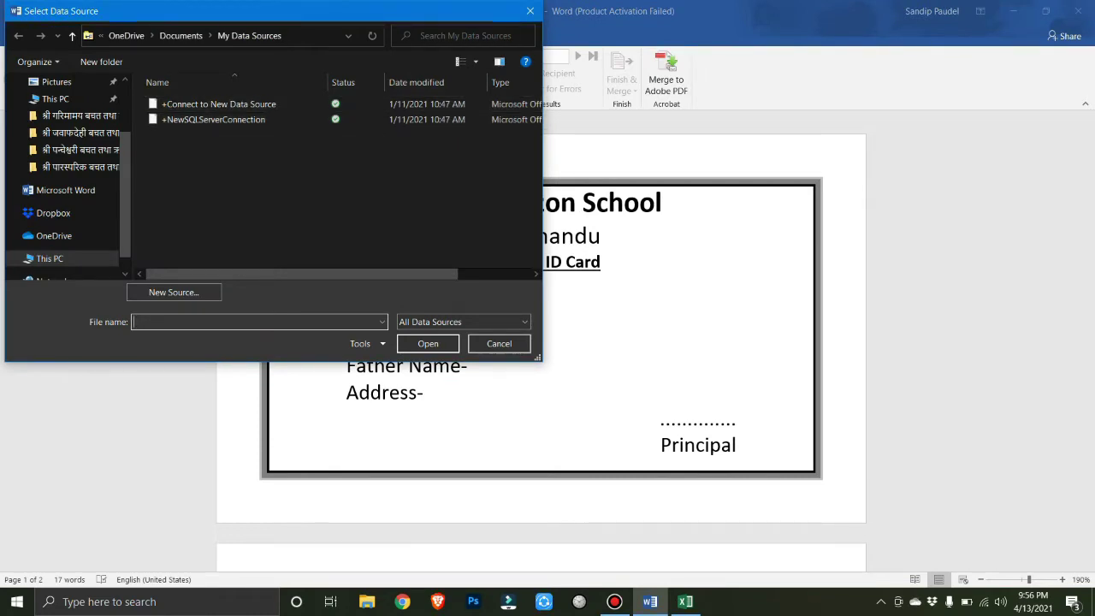
scroll(68, 171, up, 2)
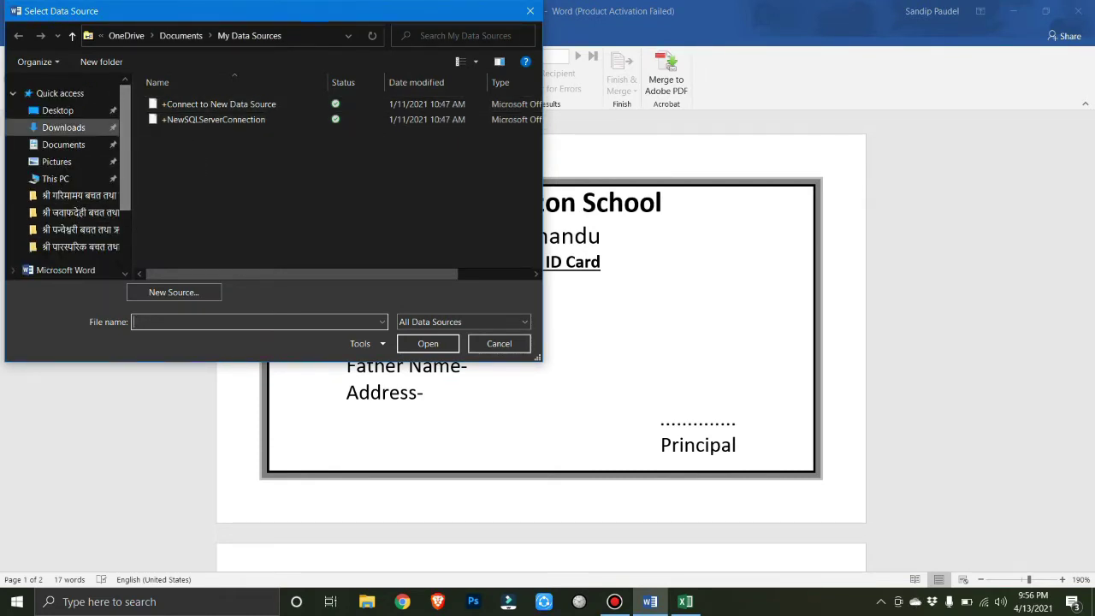
click(57, 111)
click(261, 120)
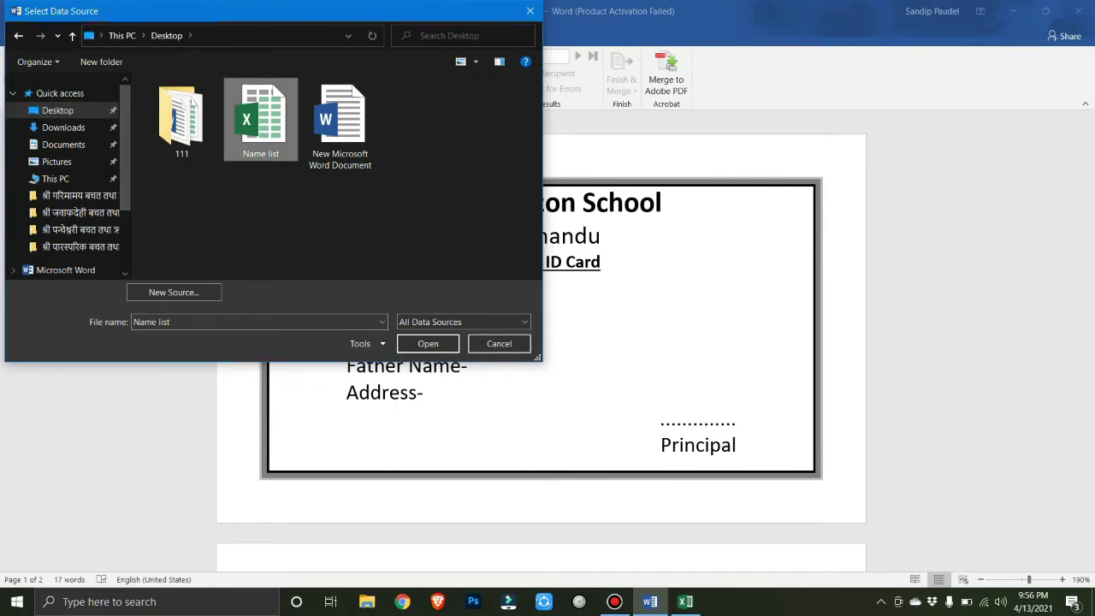
click(428, 343)
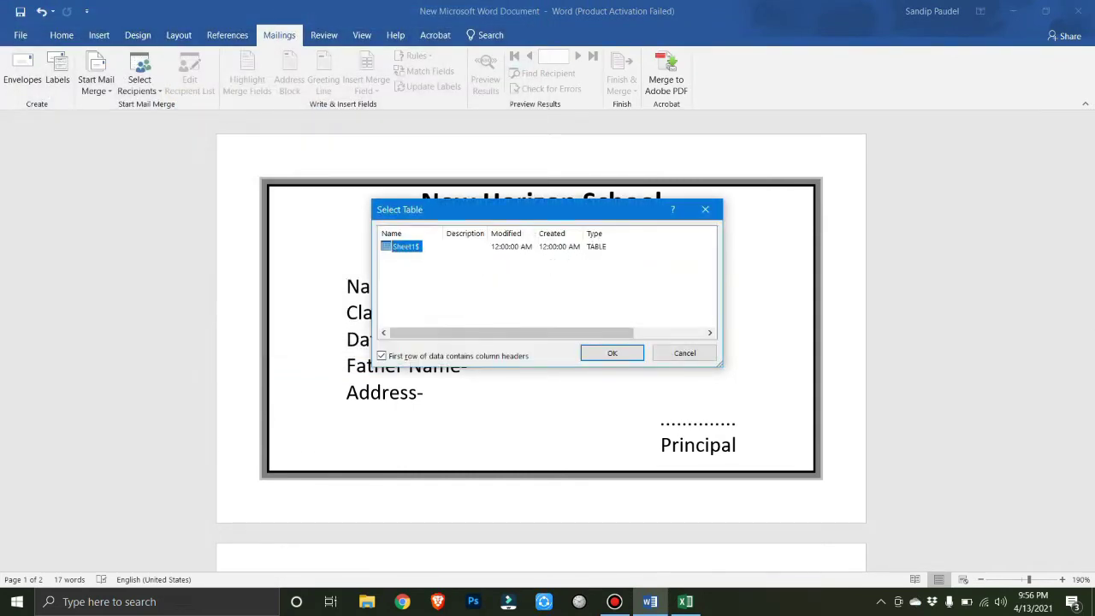
key(Return)
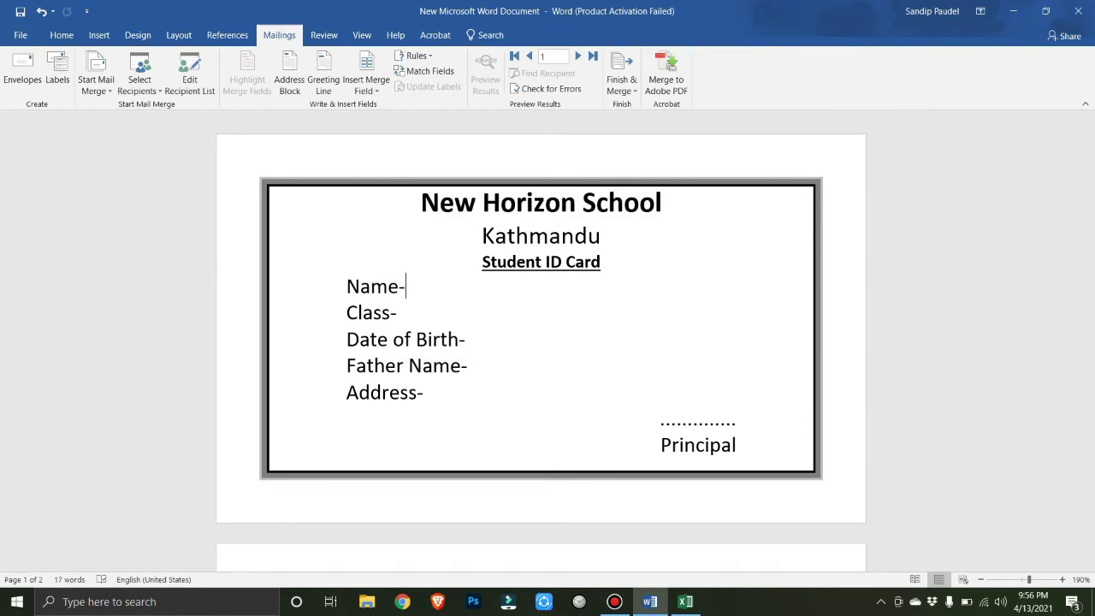
Insert the «Name» and «Class» merge fields after the Name- and Class- labels.
click(366, 85)
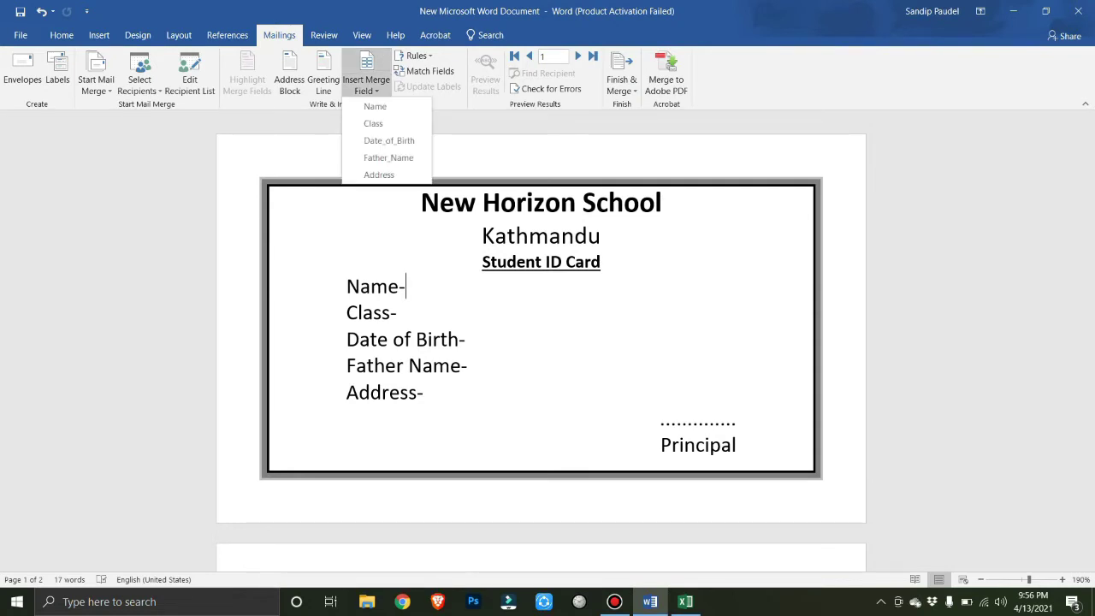
click(374, 107)
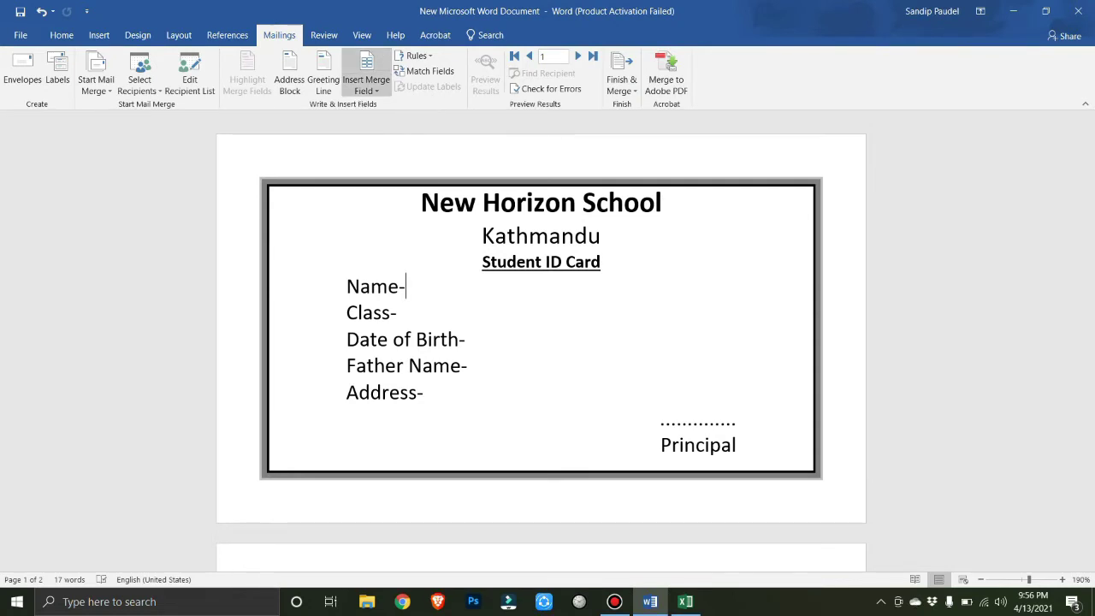
click(398, 312)
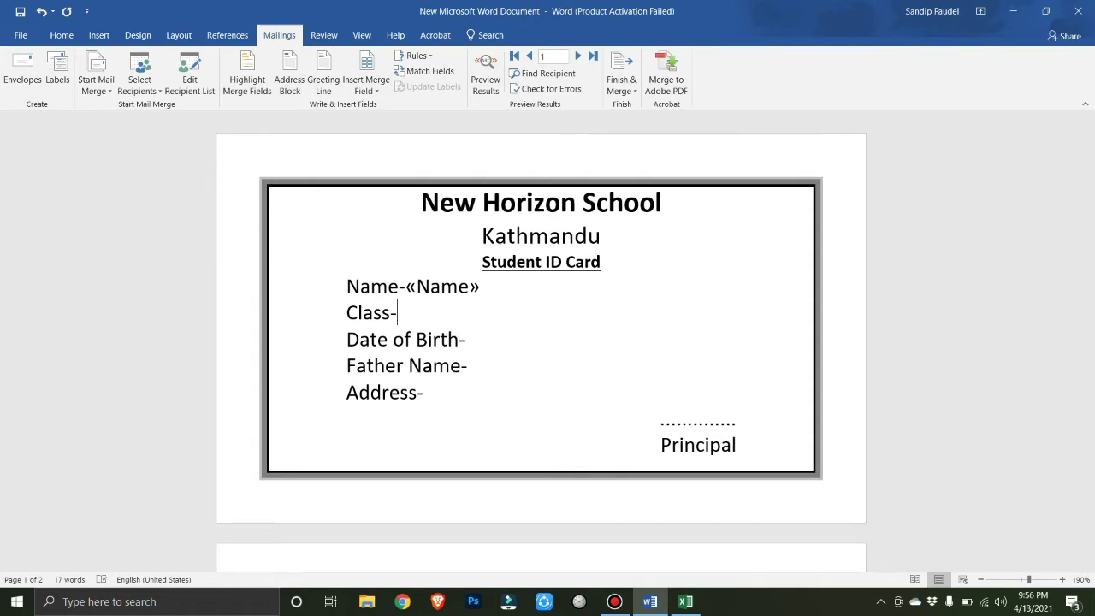
click(366, 86)
click(370, 123)
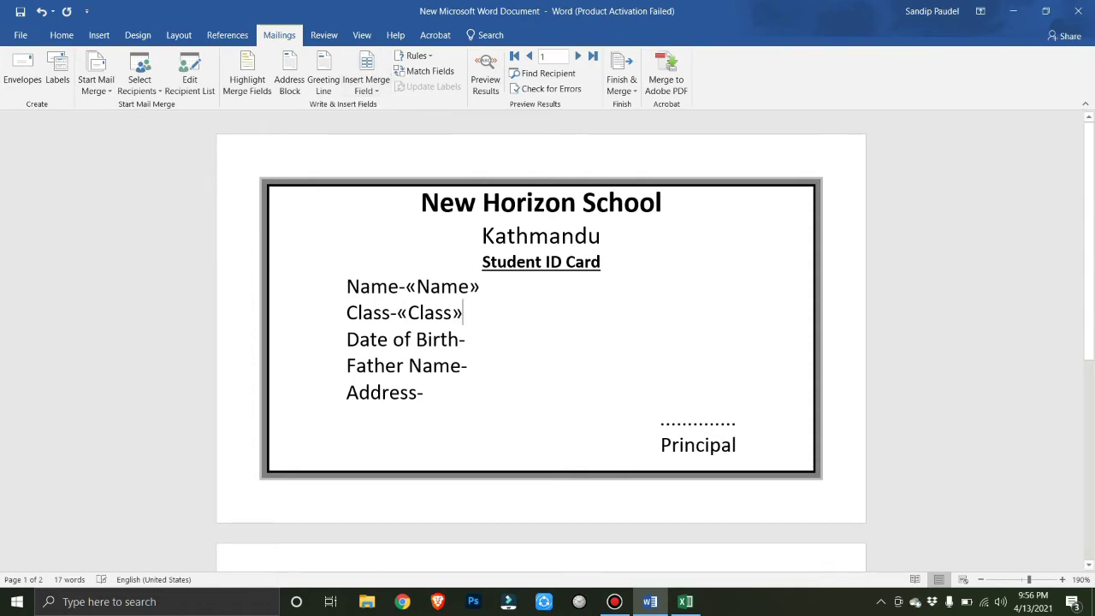
Insert «Date_of_Birth», «Father_Name» and «Address» merge fields after their labels.
click(465, 340)
click(366, 86)
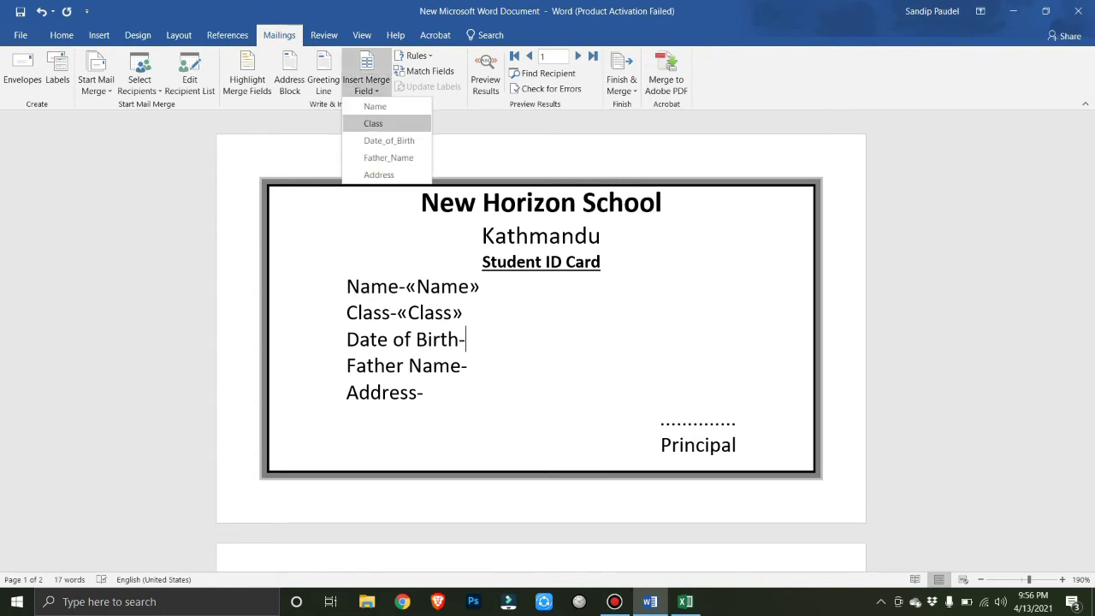
click(389, 140)
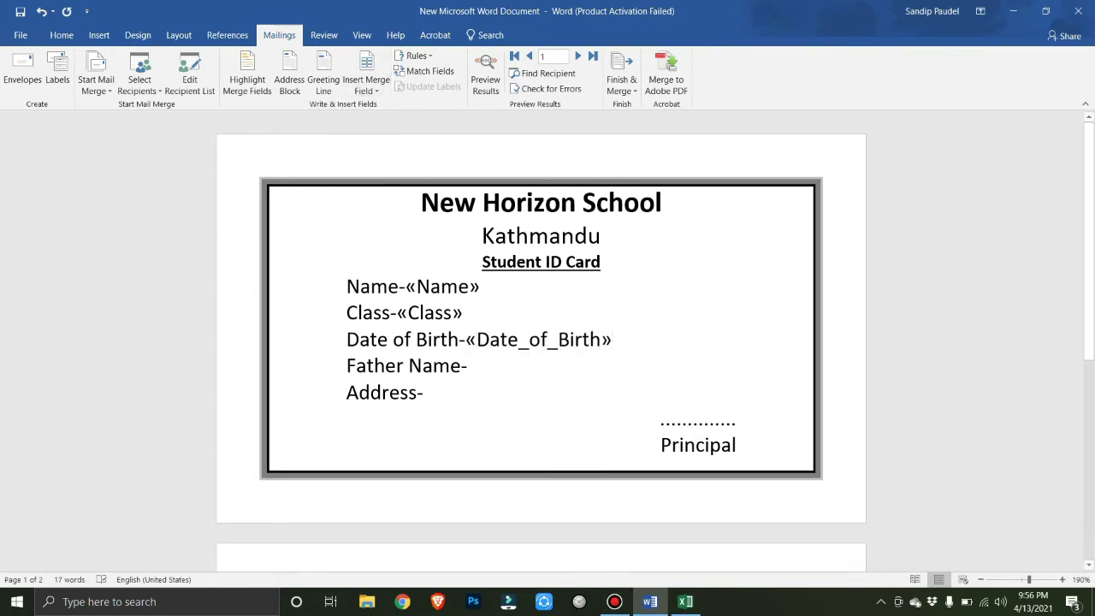
click(468, 365)
click(366, 86)
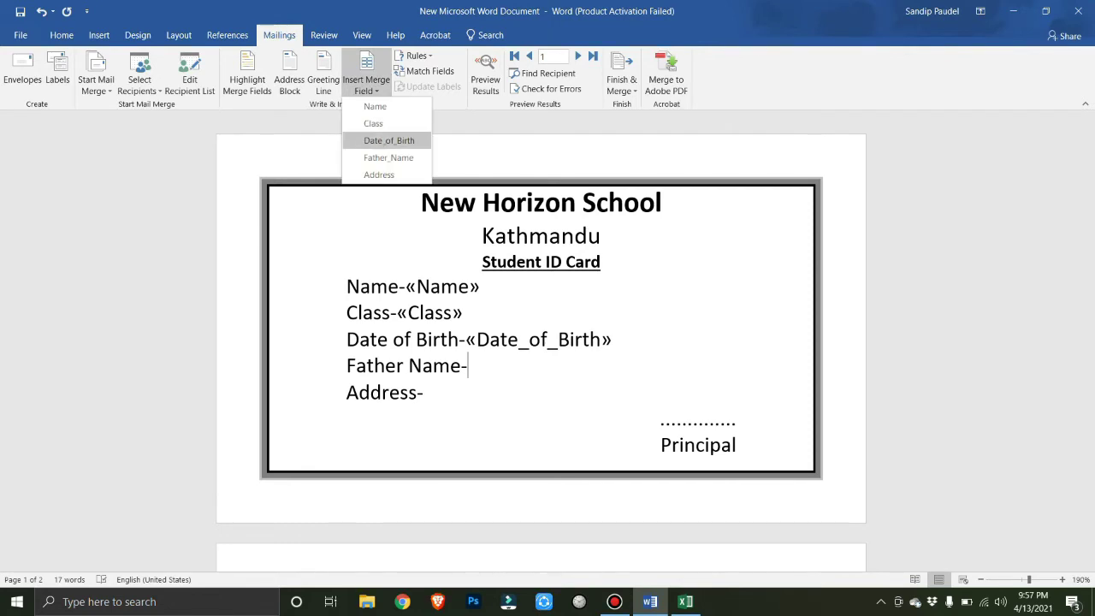
click(389, 157)
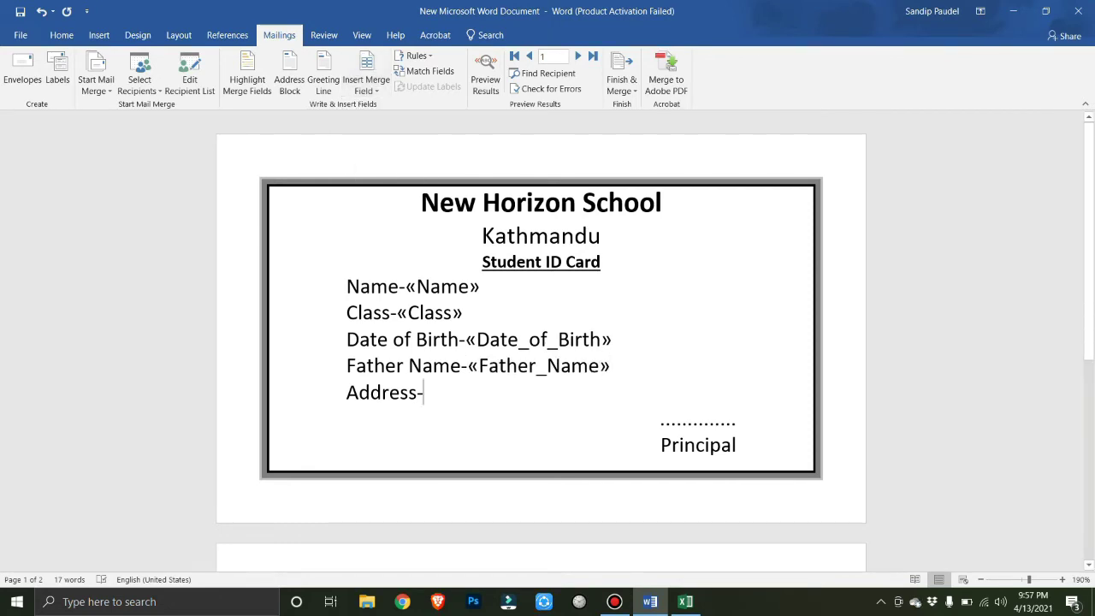
click(366, 85)
click(379, 173)
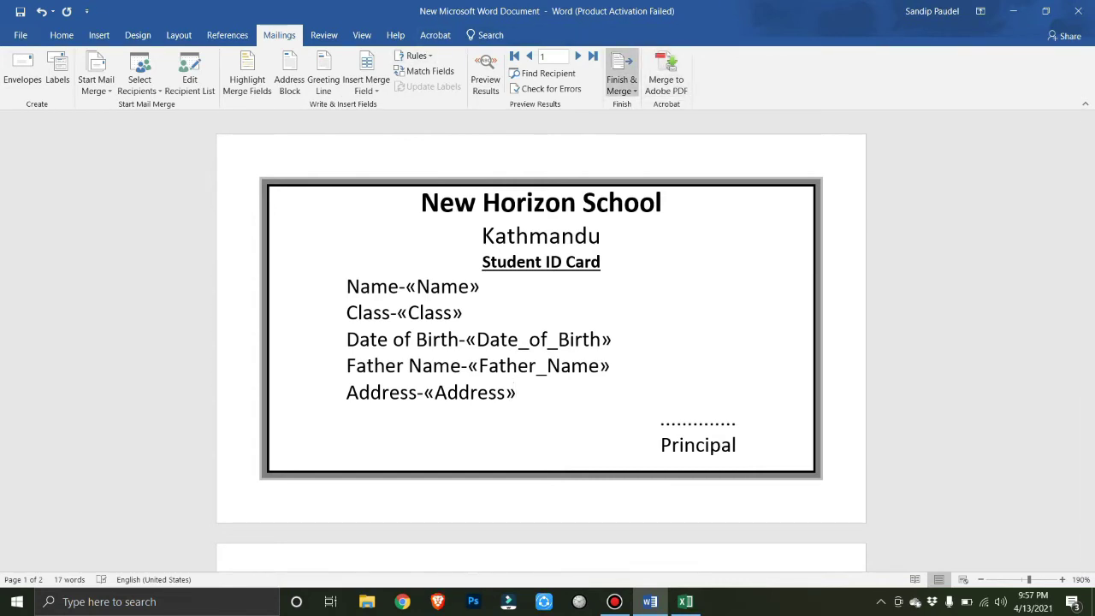
Choose Finish & Merge > Edit Individual Documents to merge into a new document.
click(621, 73)
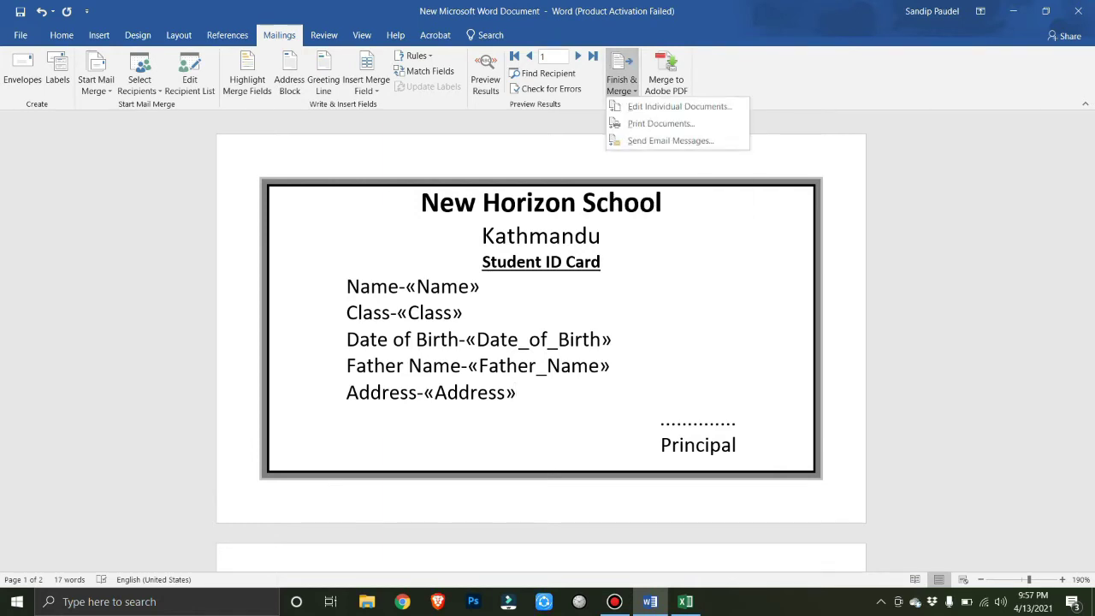
key(Up)
key(Down)
key(Down)
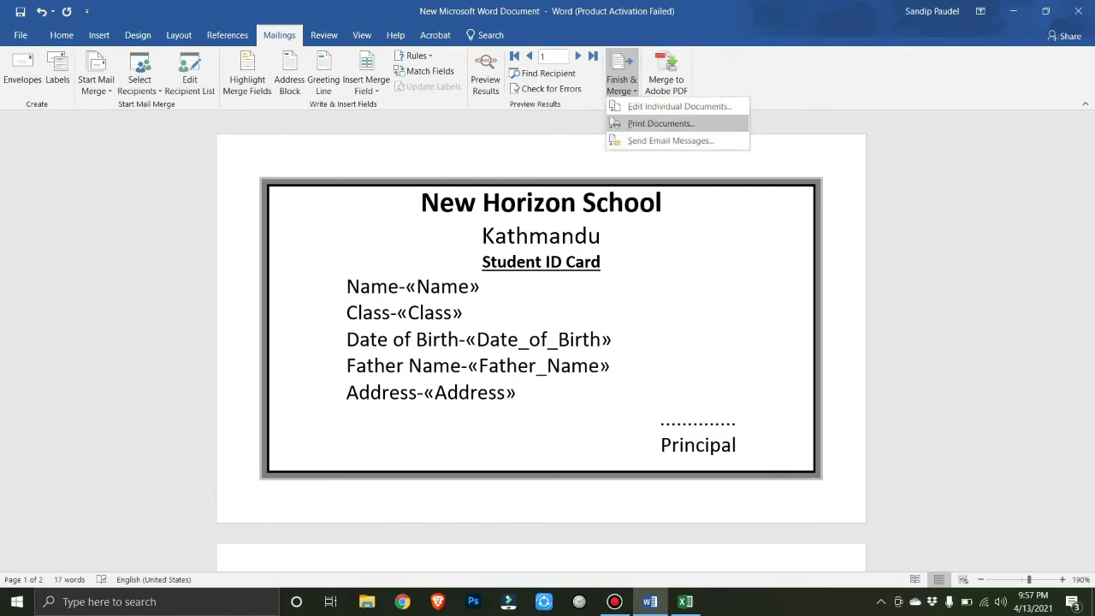
key(Up)
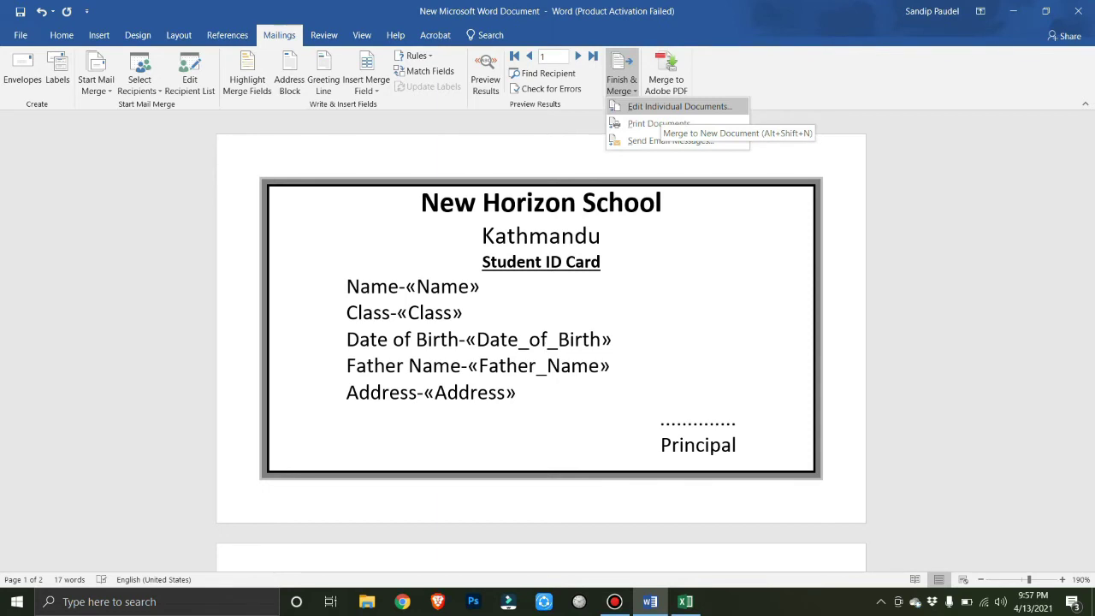
key(Return)
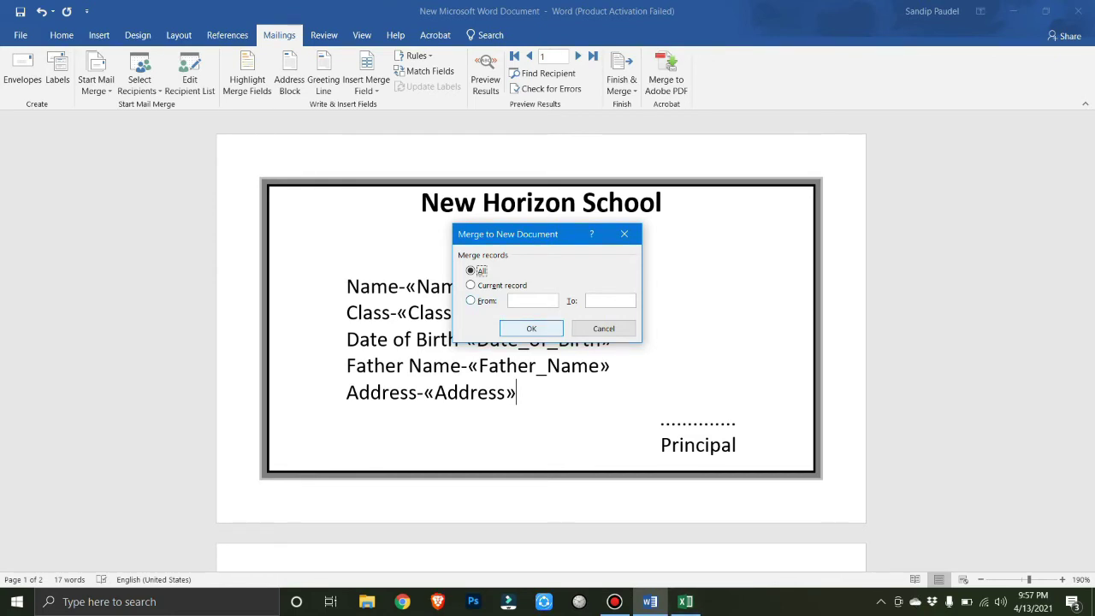
Confirm merging All records into the new 12-page Letters1 document.
key(Return)
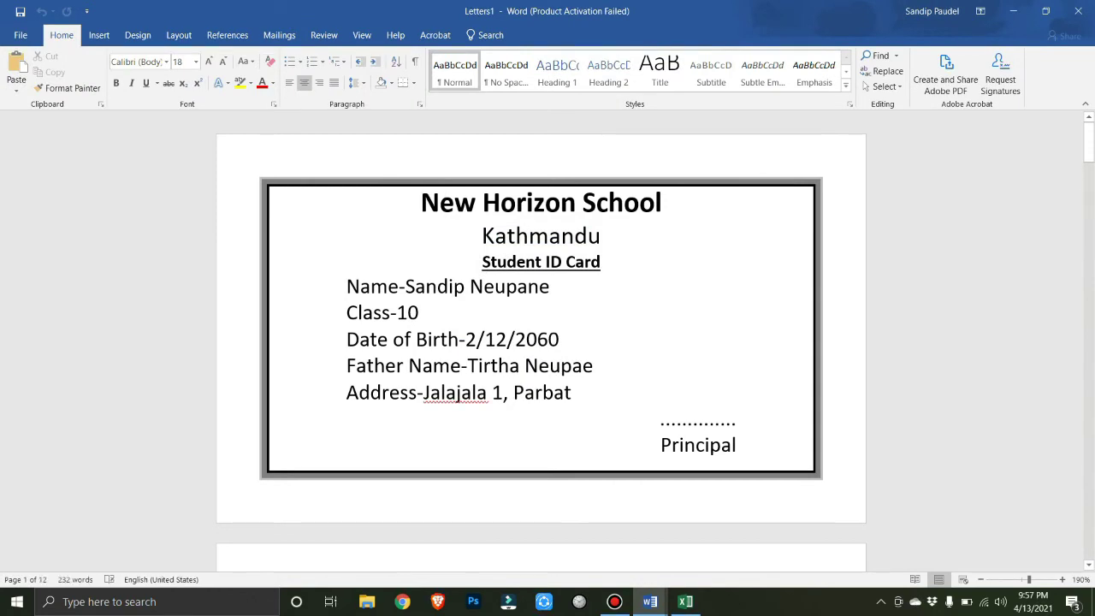
Scroll through all 12 merged ID cards in Letters1, then switch to the Excel name list.
key(Down)
key(Down)
key(Down)
scroll(541, 342, down, 1)
scroll(541, 342, down, 3)
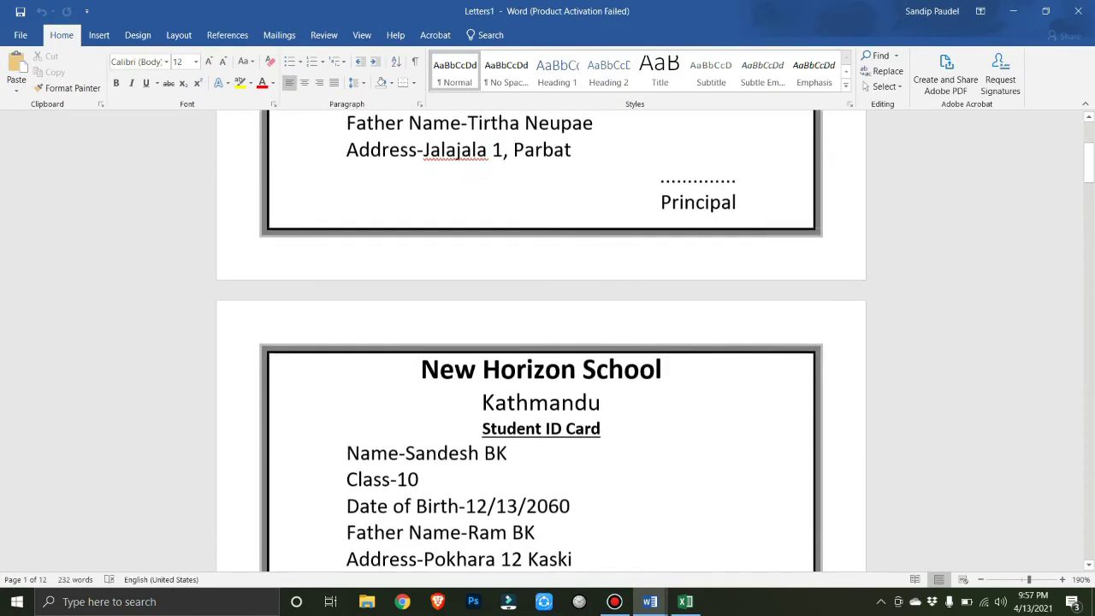
scroll(541, 342, down, 2)
scroll(517, 355, down, 4)
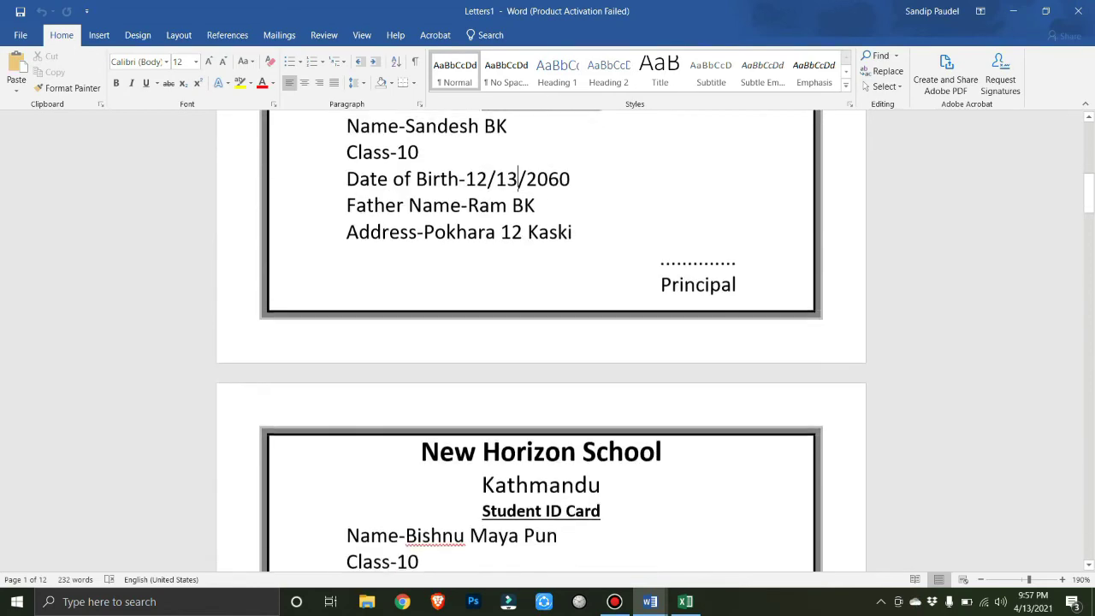
scroll(517, 355, down, 1)
scroll(518, 355, down, 4)
scroll(518, 355, down, 3)
scroll(540, 342, down, 4)
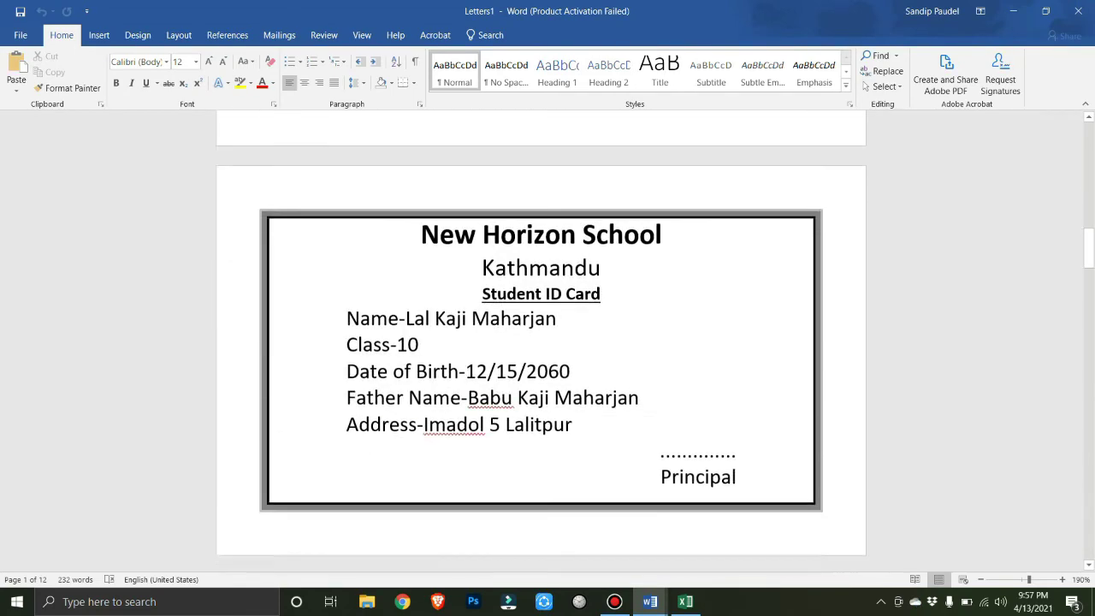
scroll(541, 342, down, 4)
scroll(540, 343, down, 4)
scroll(540, 342, down, 8)
scroll(541, 342, down, 4)
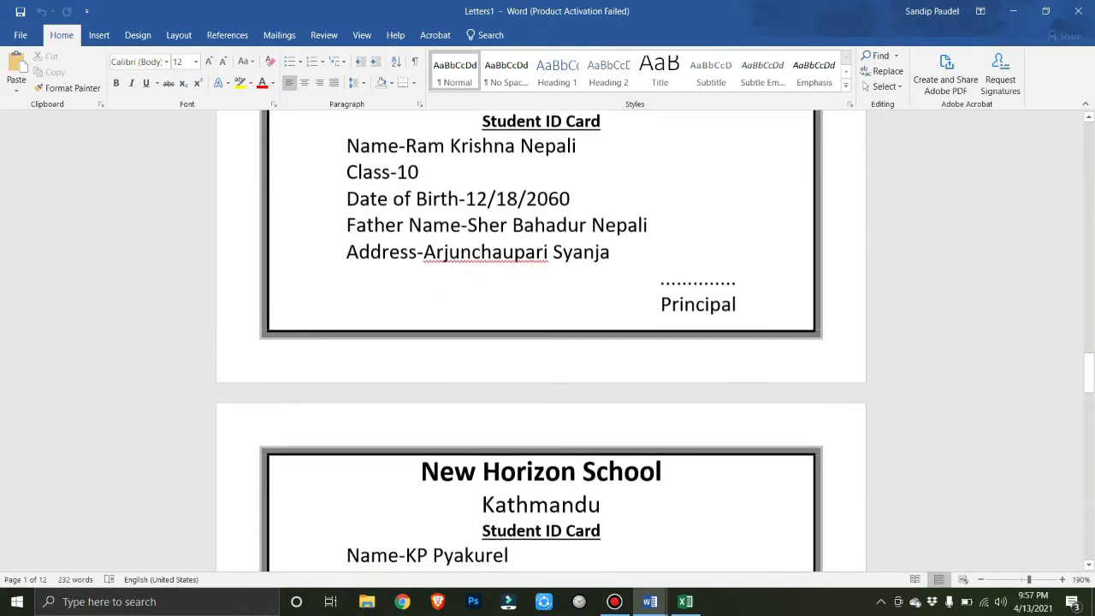
scroll(540, 342, down, 4)
scroll(541, 342, down, 6)
scroll(541, 342, down, 5)
scroll(540, 342, down, 4)
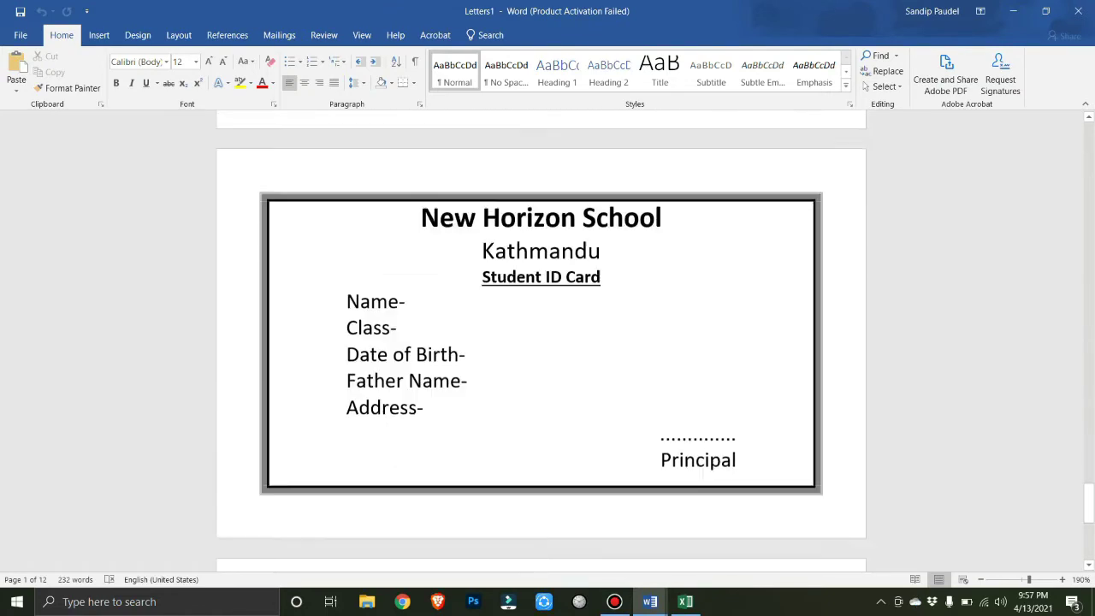
scroll(541, 342, down, 4)
scroll(541, 343, up, 4)
scroll(541, 343, up, 1)
scroll(541, 342, up, 3)
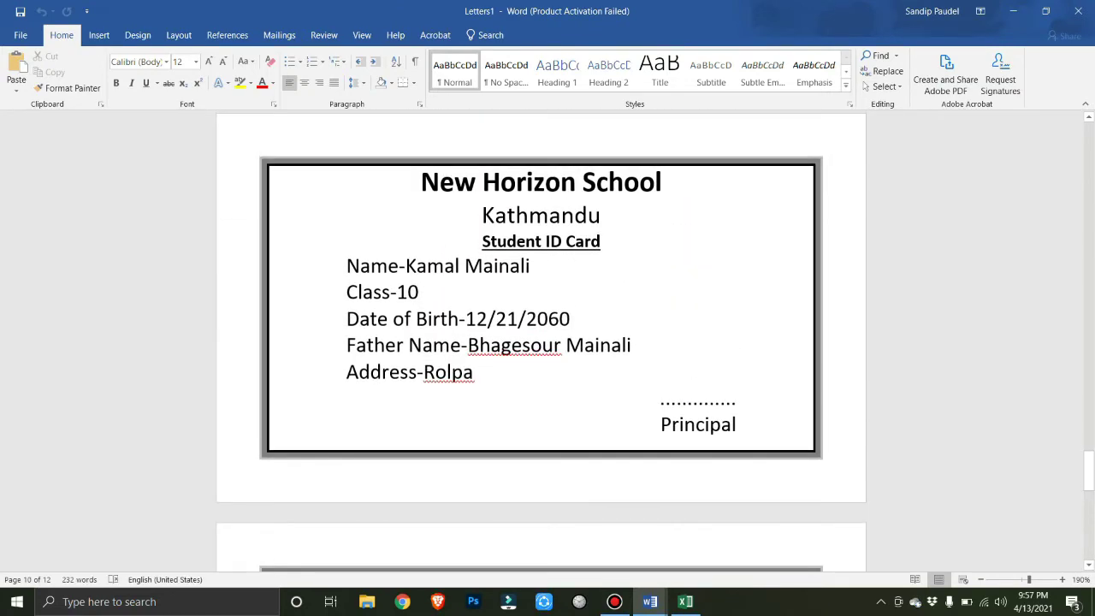
click(686, 601)
Select cell A12 below the last student in Excel, then return to the Word template.
scroll(548, 342, down, 2)
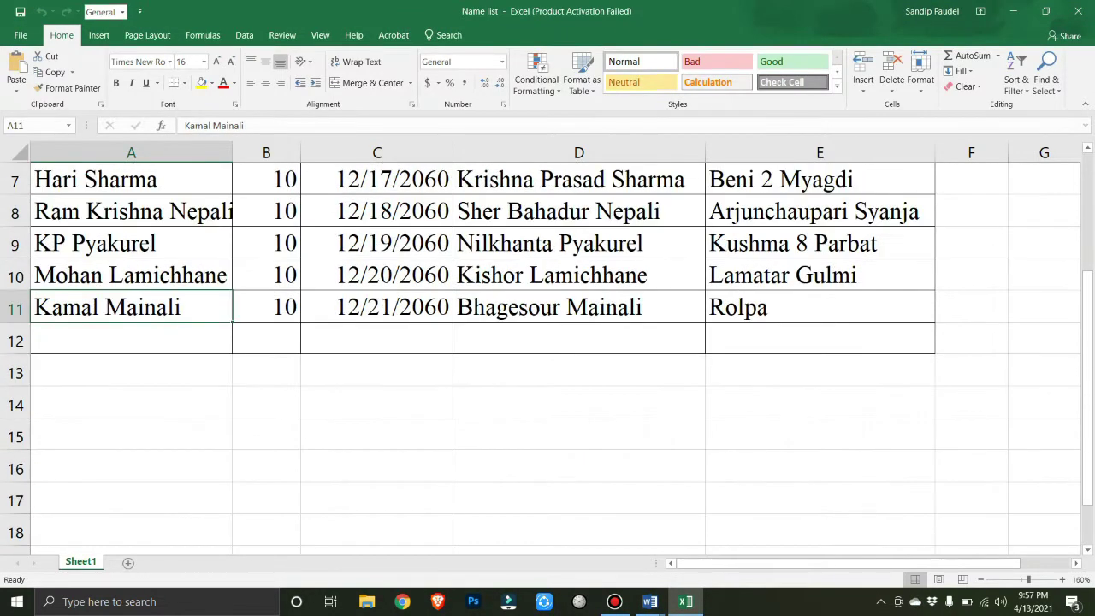
click(131, 341)
mouse_move(649, 602)
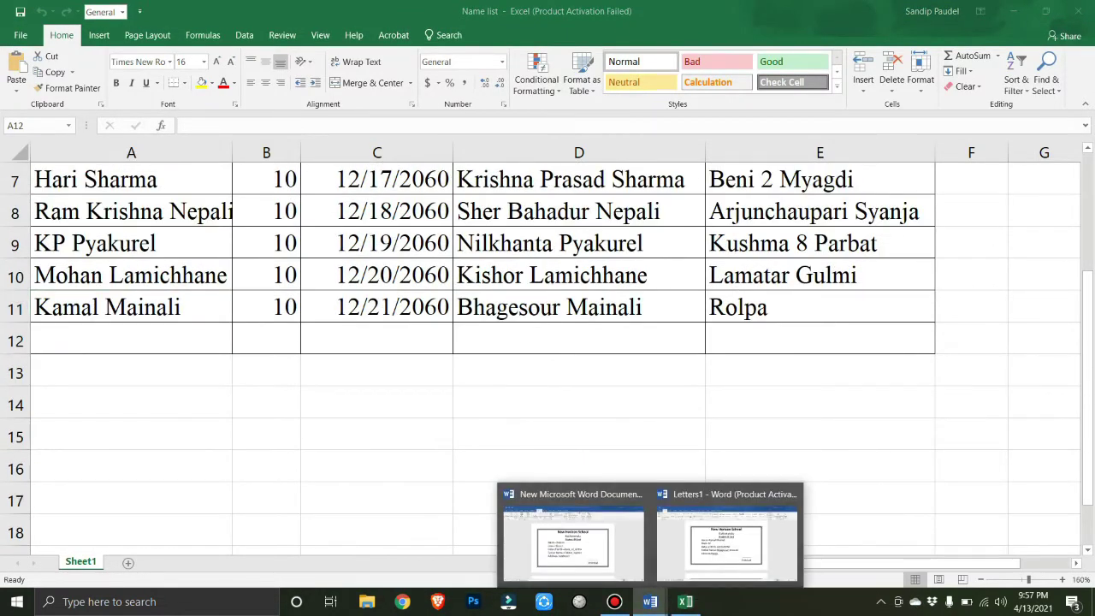
click(571, 532)
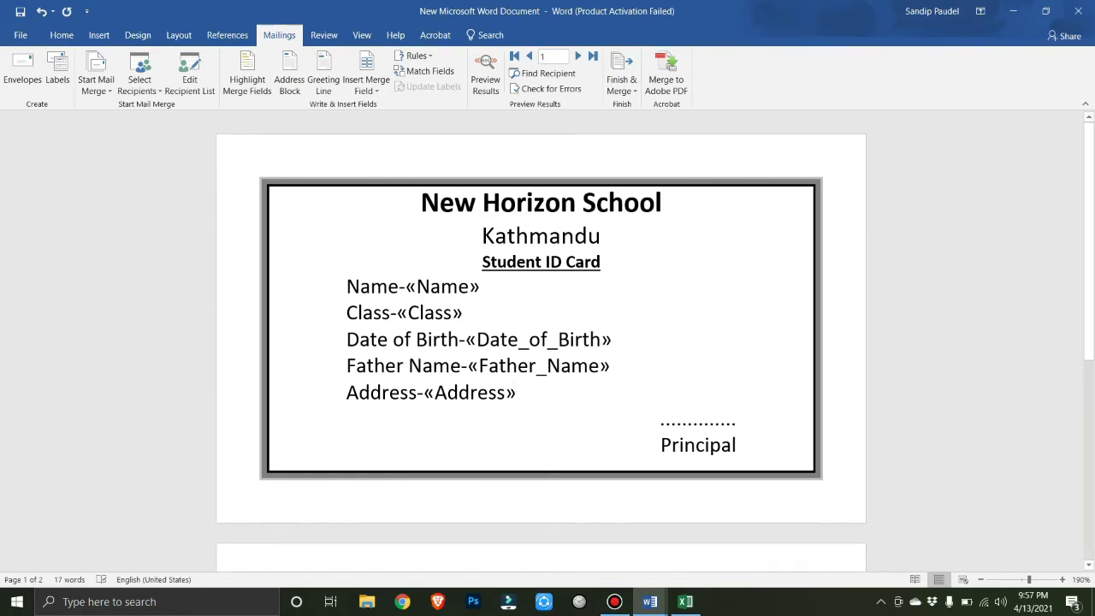
Bring the merged Letters1 document forward and open its File backstage page.
mouse_move(650, 602)
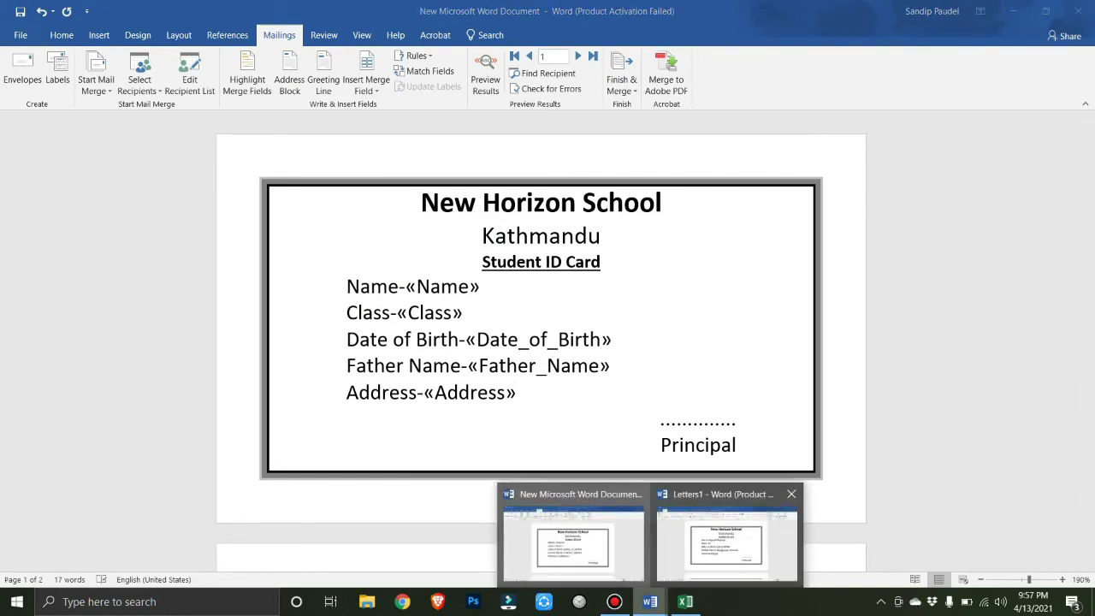
click(727, 539)
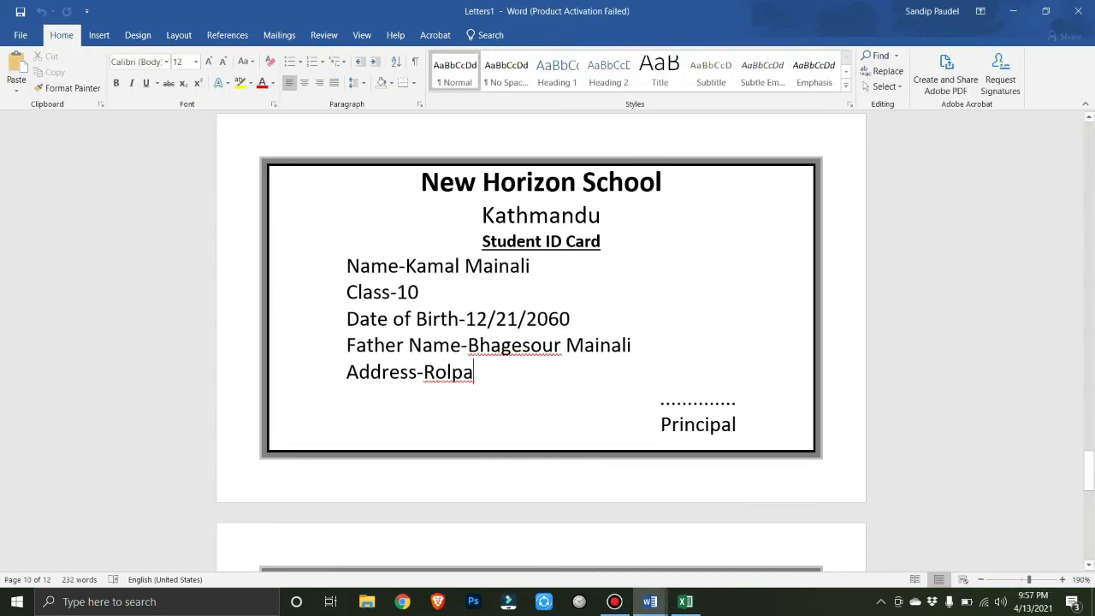
scroll(727, 385, up, 5)
scroll(541, 343, up, 5)
scroll(541, 342, up, 5)
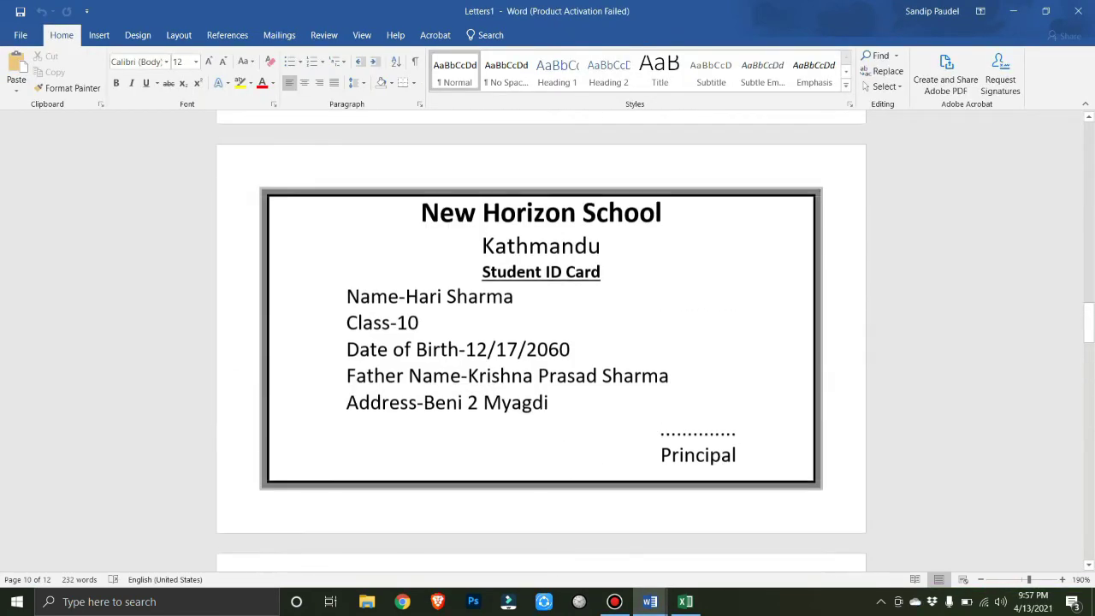
click(20, 35)
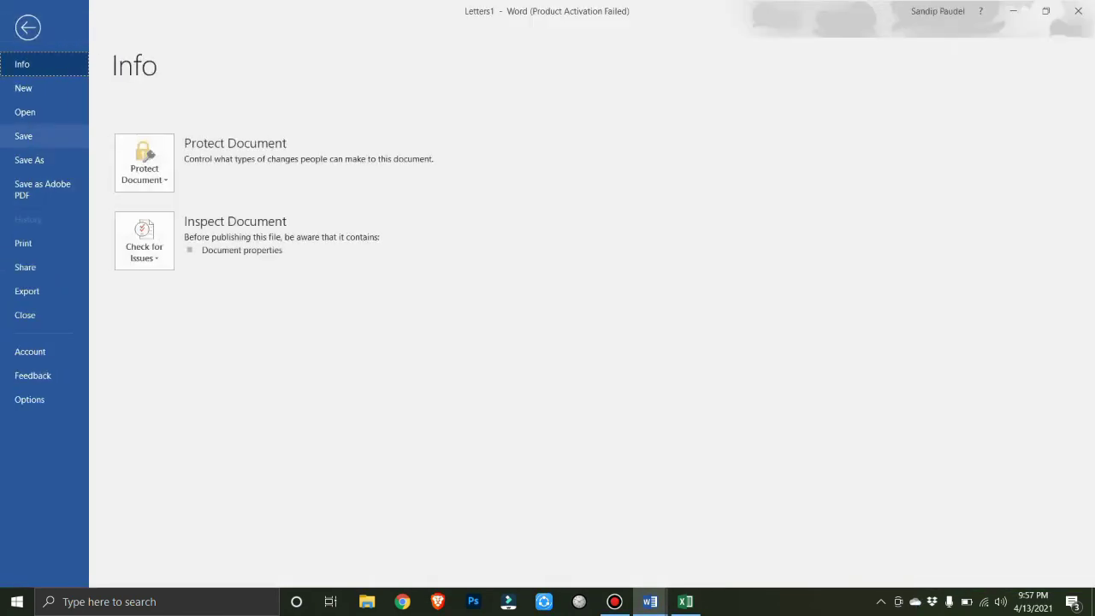
Save the merged ID cards to the Desktop as 'students id card'.
click(23, 136)
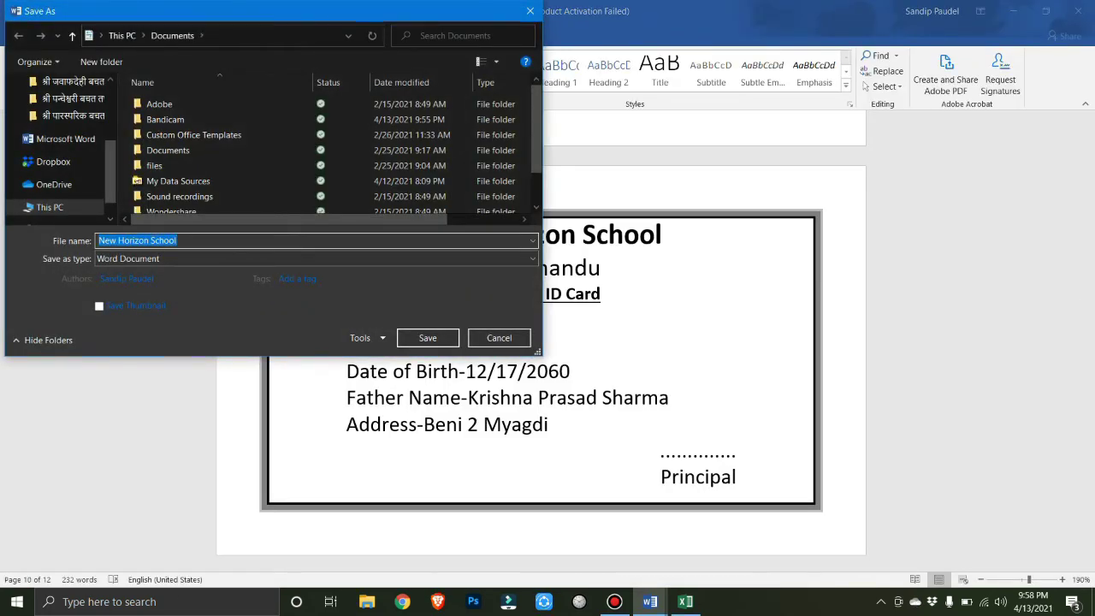
text(students i)
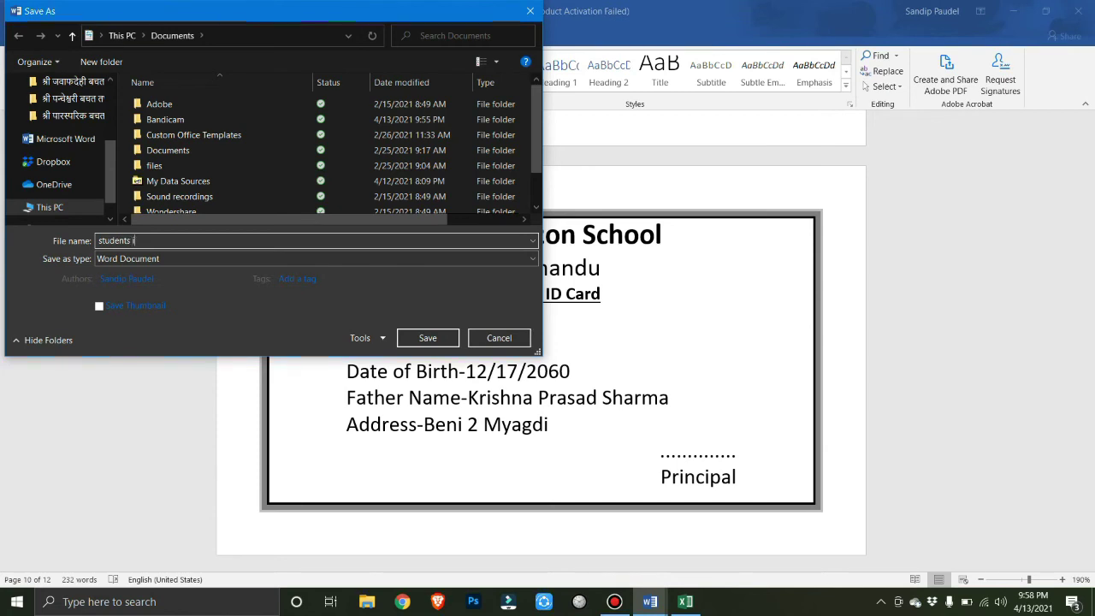
text(d card)
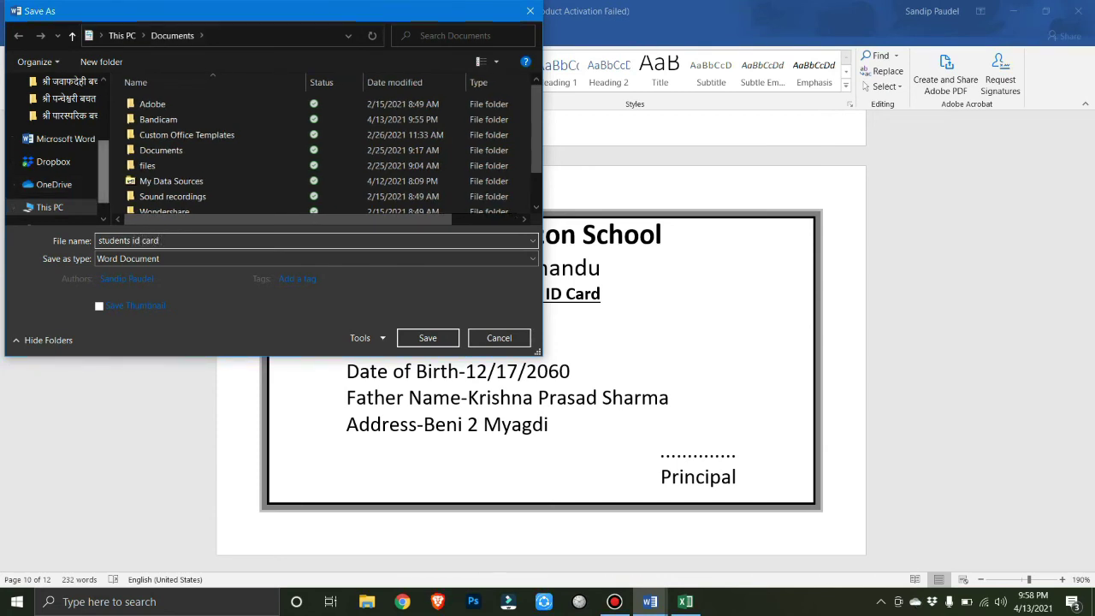
scroll(55, 146, up, 5)
click(57, 110)
key(Return)
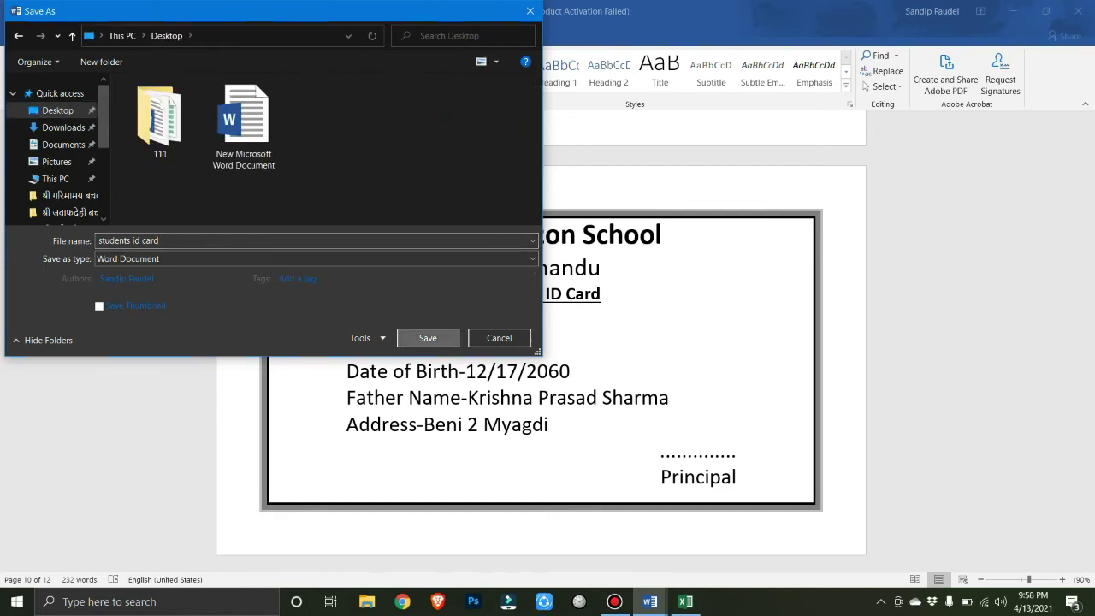
Close the merged document, template and Excel name list, then reopen 'students id card' from the desktop.
click(1078, 10)
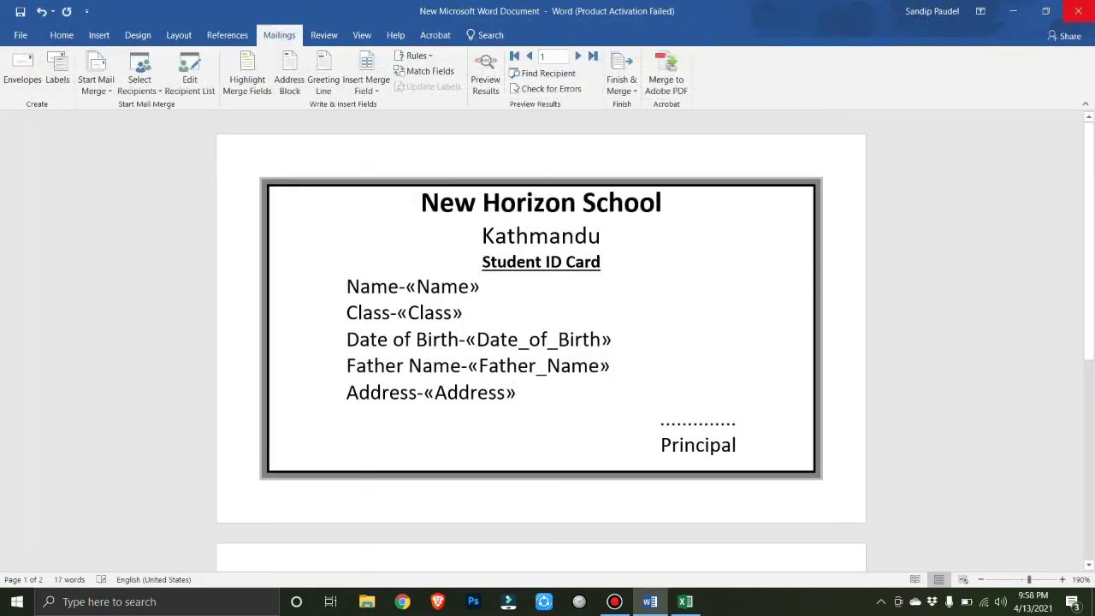
click(1078, 10)
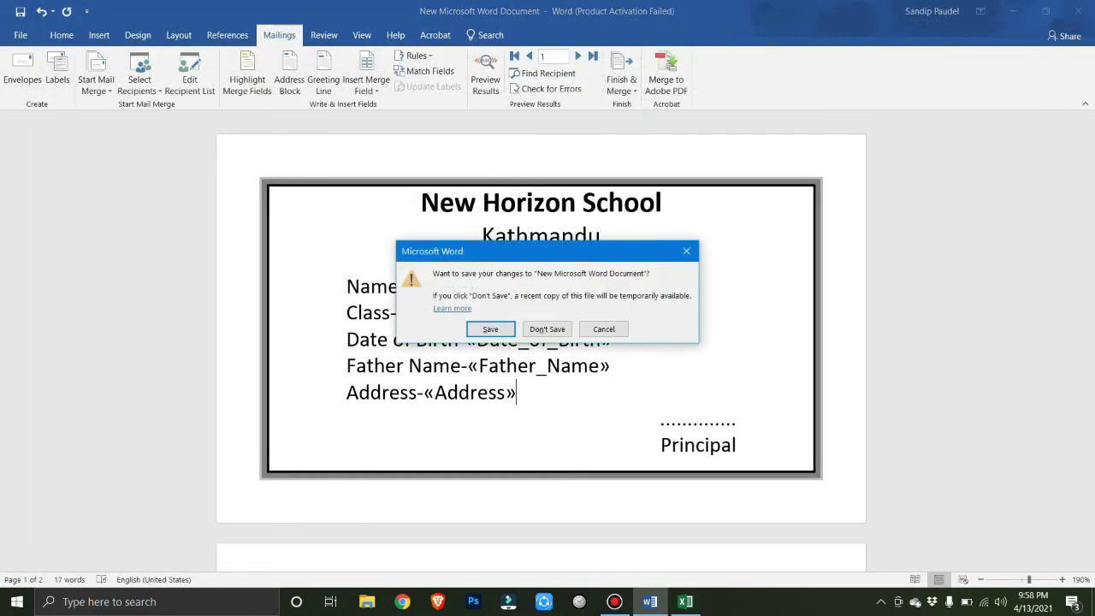
key(Return)
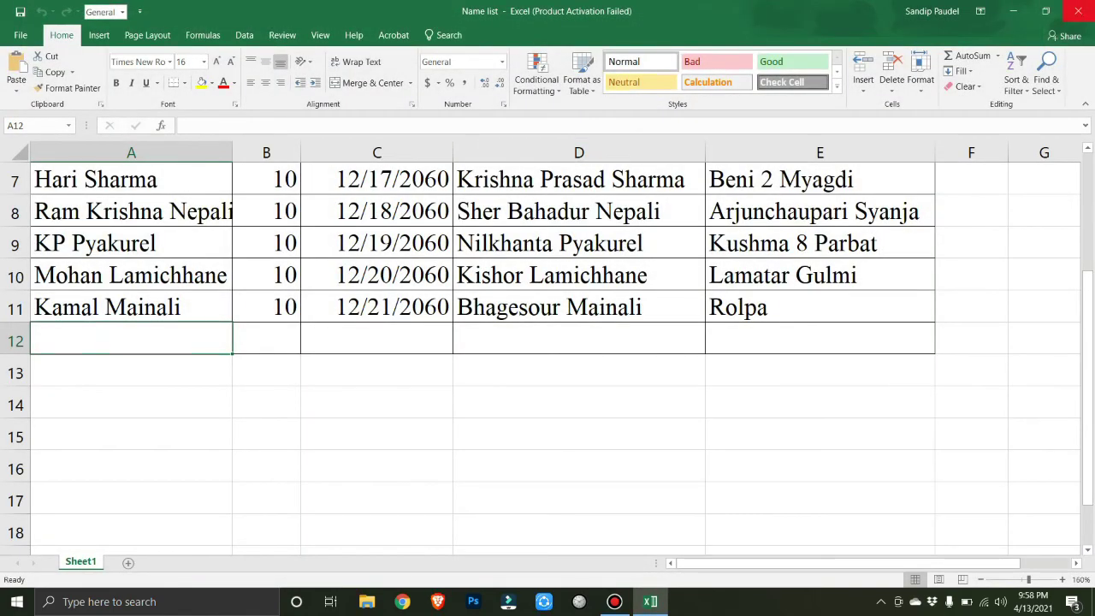
key(alt+F4)
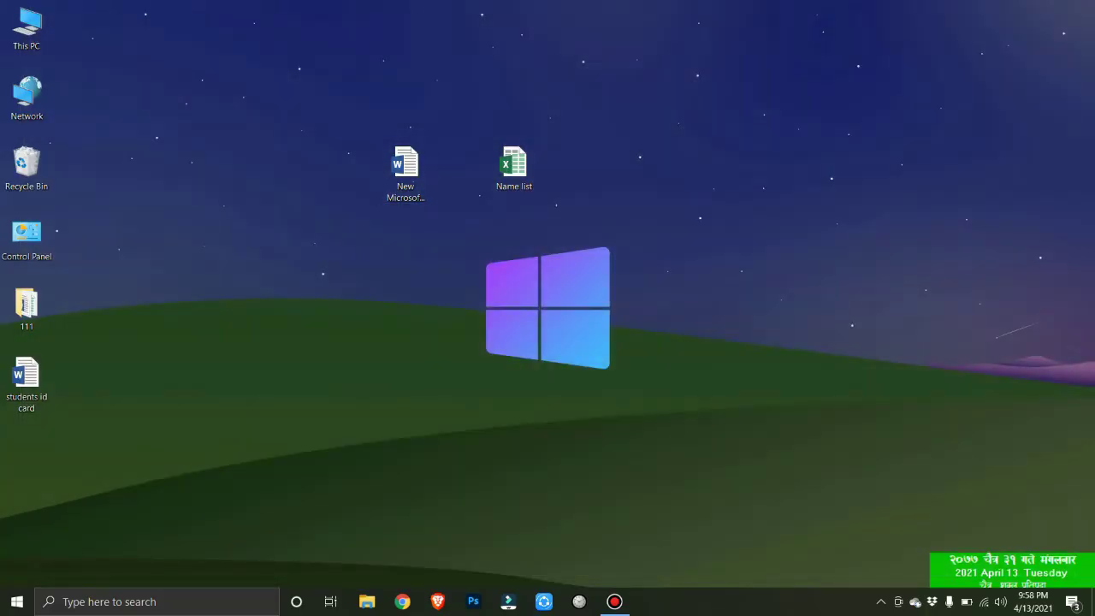
drag(27, 376, 297, 165)
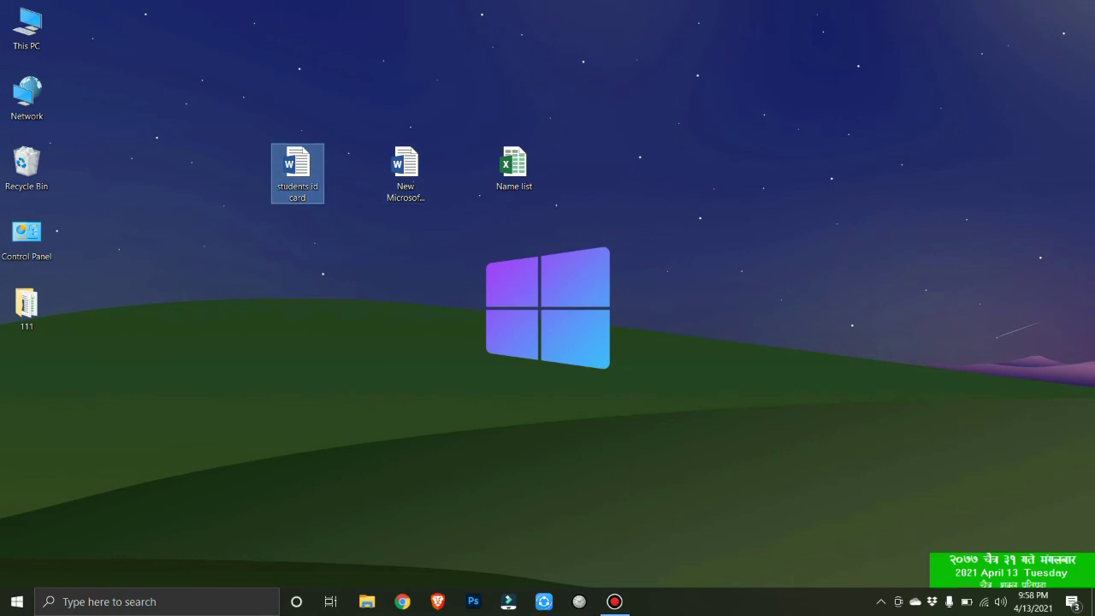
double_click(297, 167)
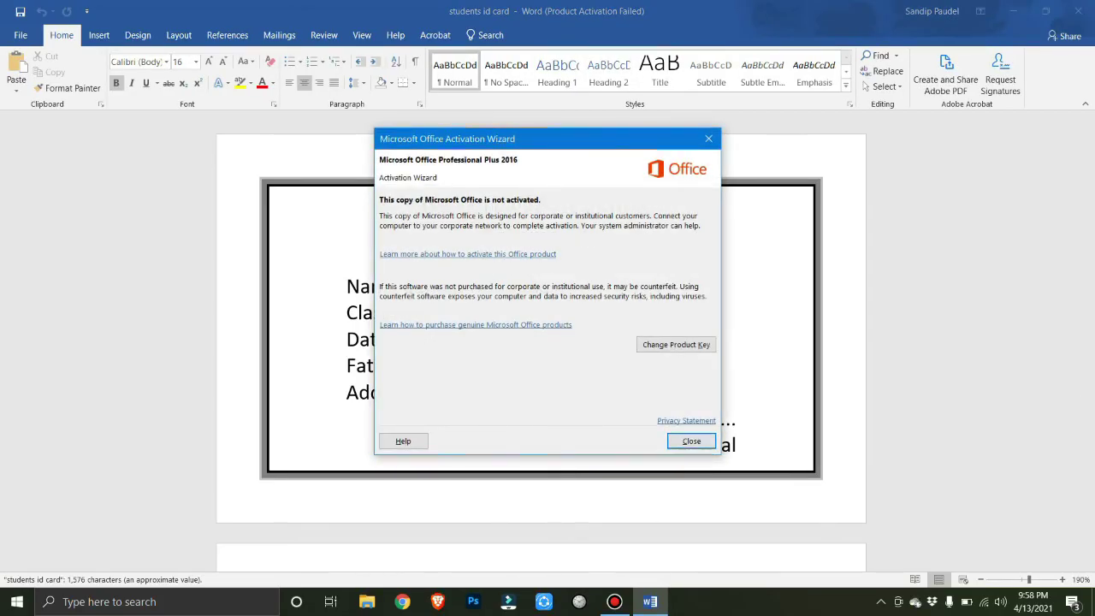
Dismiss the activation notice and scroll through the merged student ID cards.
key(Return)
scroll(540, 342, down, 7)
scroll(540, 343, down, 7)
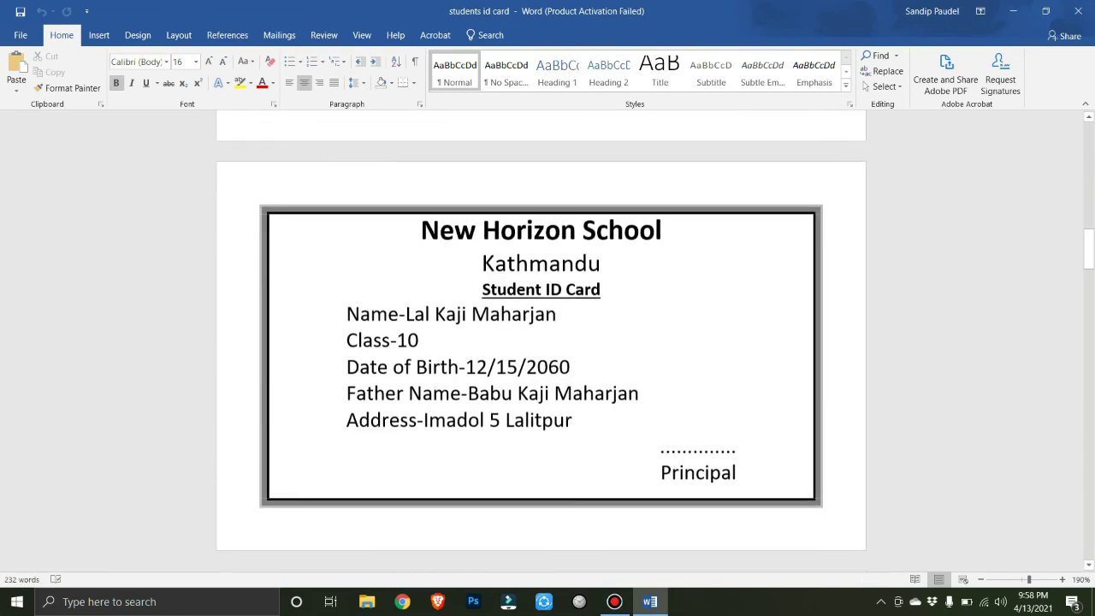
scroll(541, 343, down, 2)
scroll(541, 342, down, 5)
scroll(547, 342, up, 5)
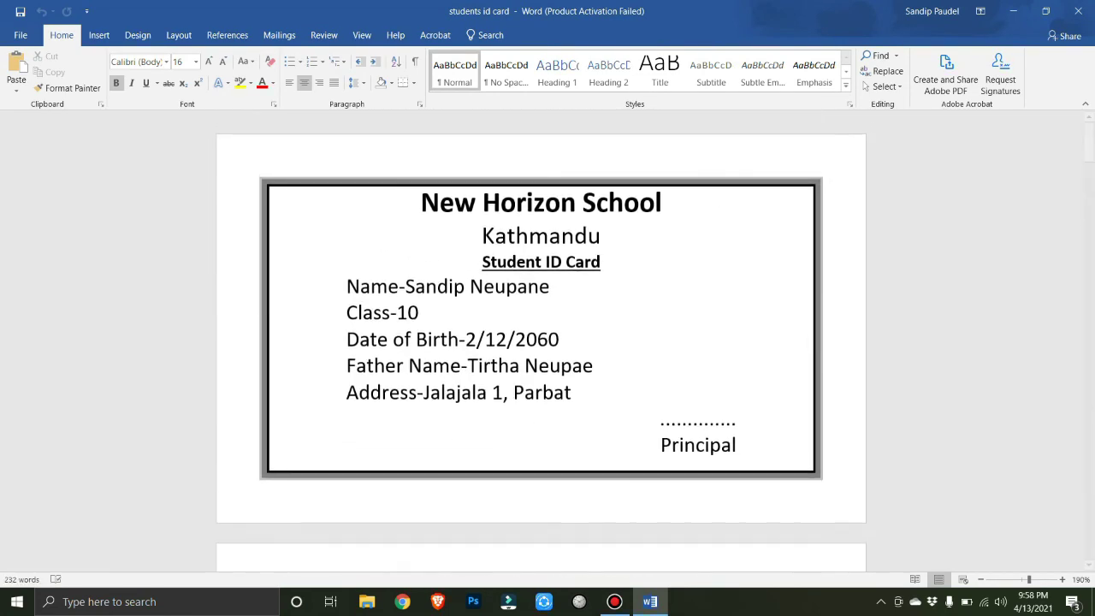
Minimize the cards document and reopen the ID card template, accepting its name list data link.
click(1013, 11)
double_click(405, 171)
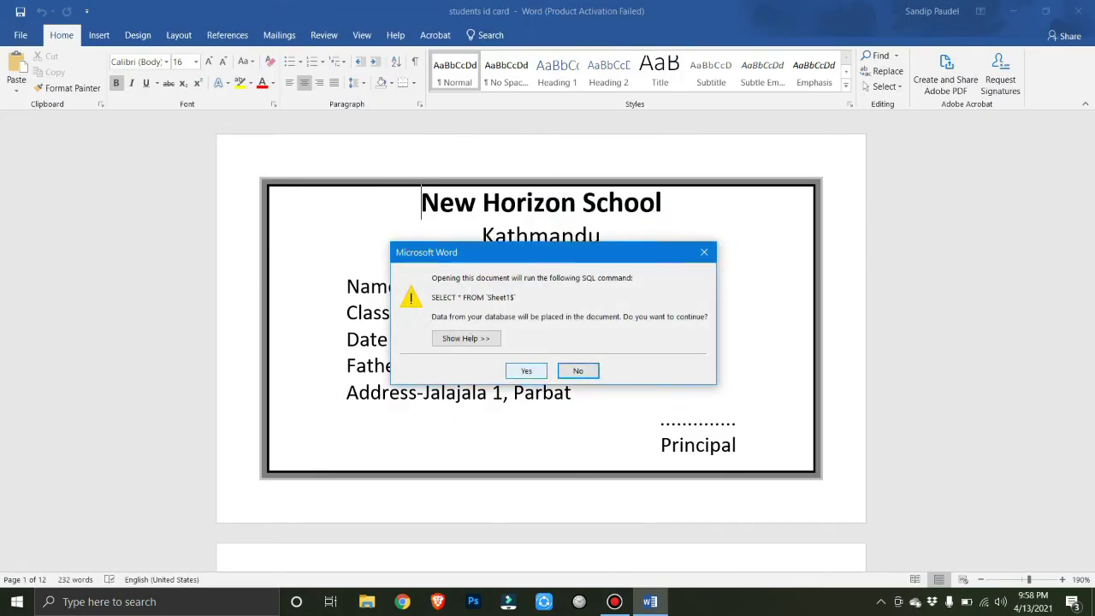
key(Return)
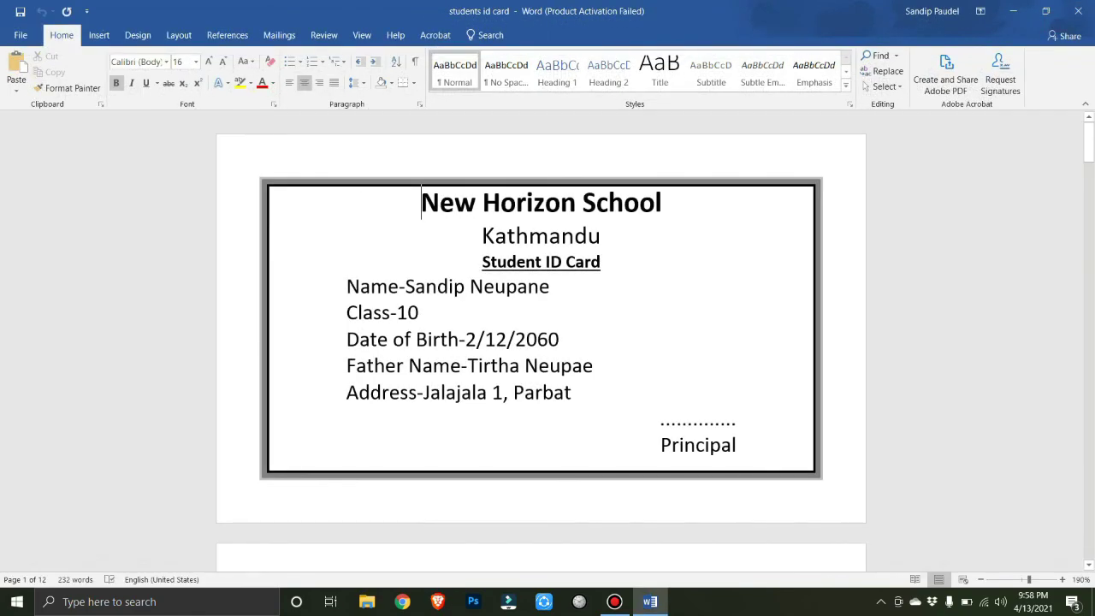